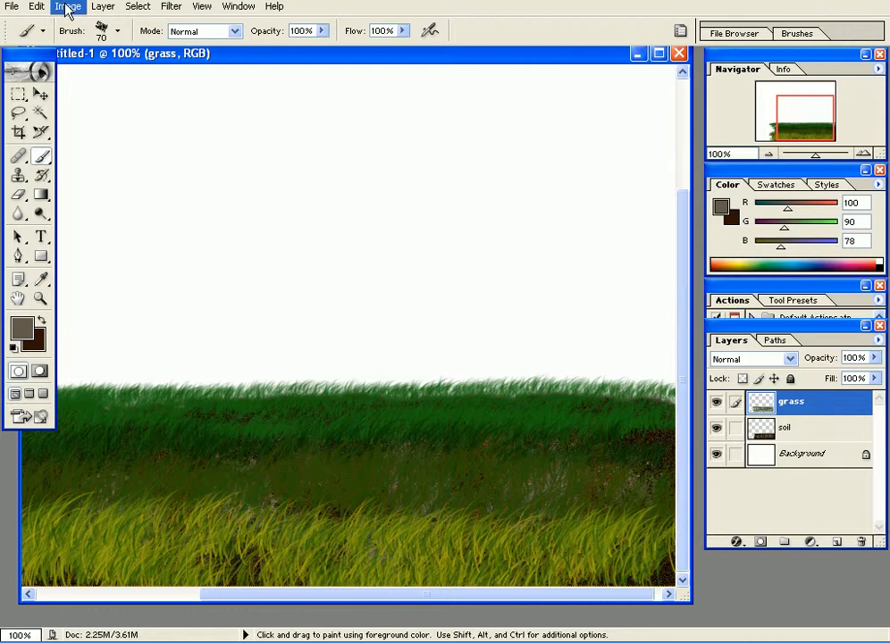
Open the Hue/Saturation adjustment for the grass layer and move its dialog clear of the grass
mouse_move(77, 45)
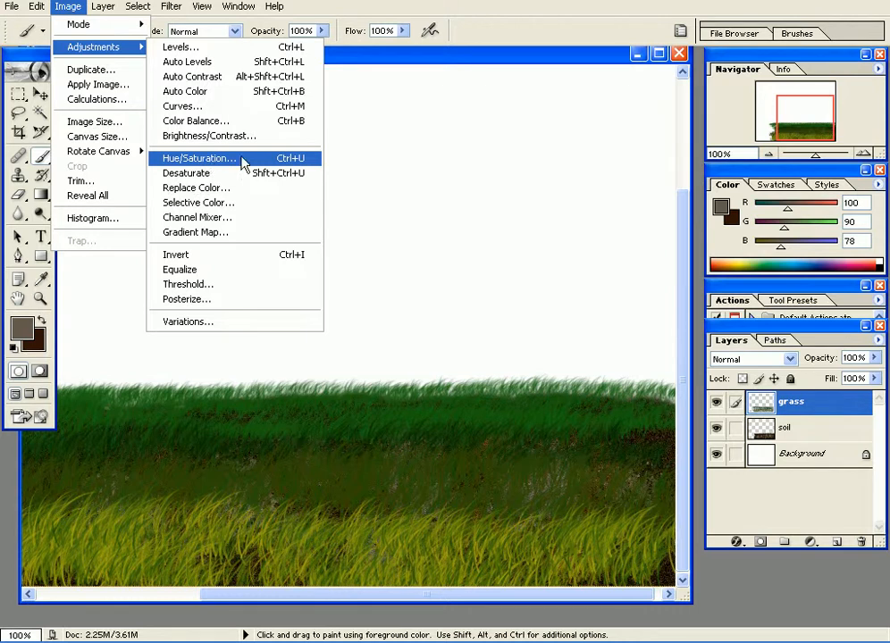
click(294, 164)
drag(356, 38, 336, 92)
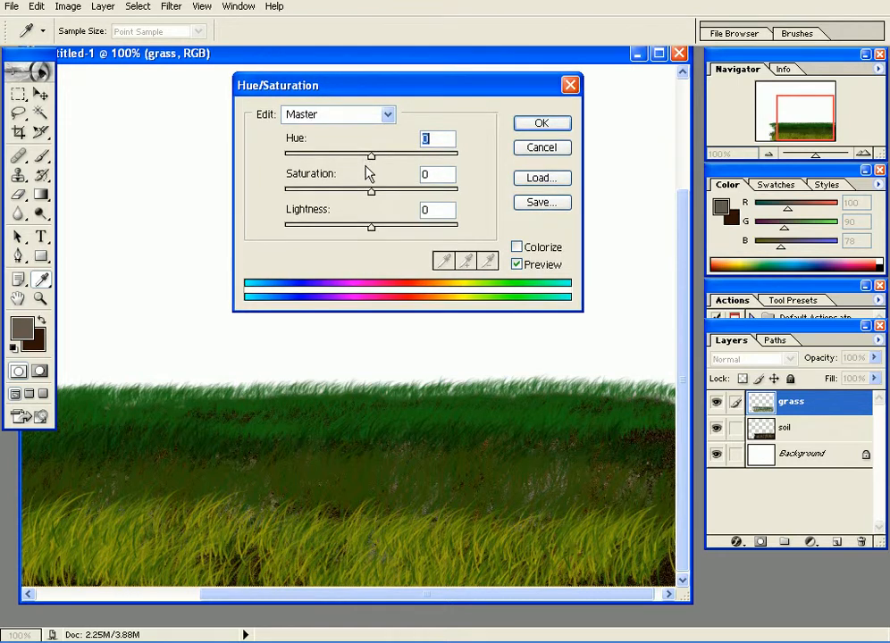
Try the grass saturation at +100 and at a strongly reduced level, and reset it to 0
drag(370, 192, 479, 207)
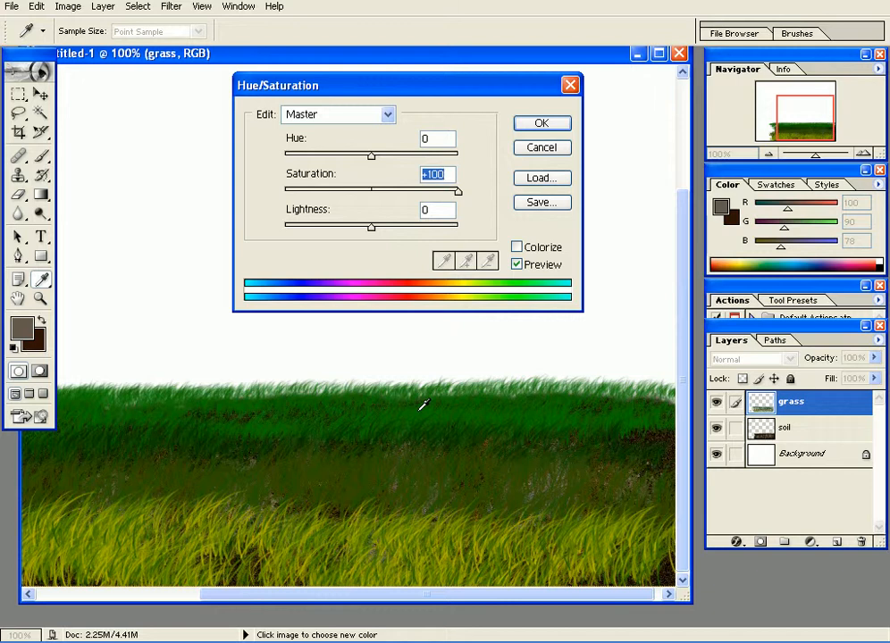
drag(459, 193, 336, 191)
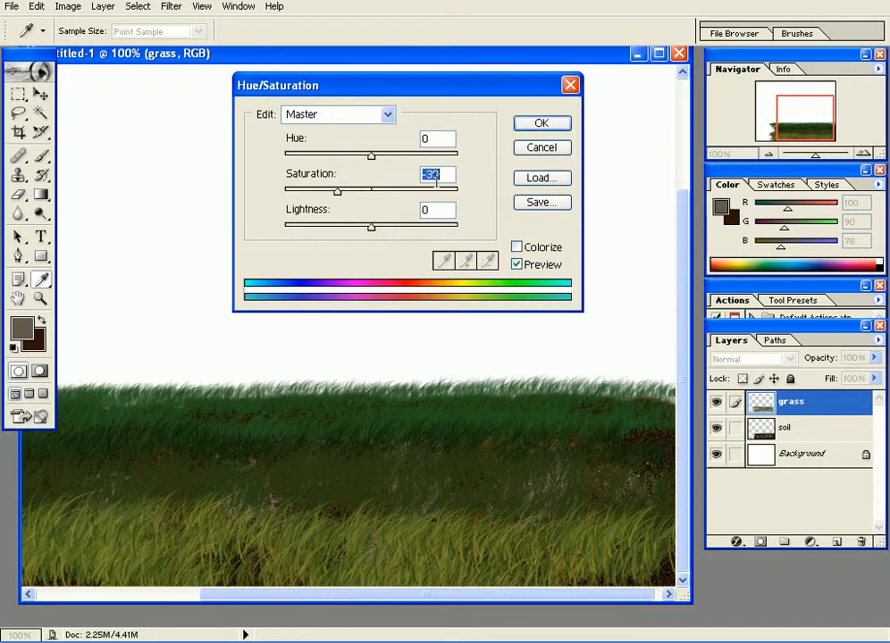
text(0)
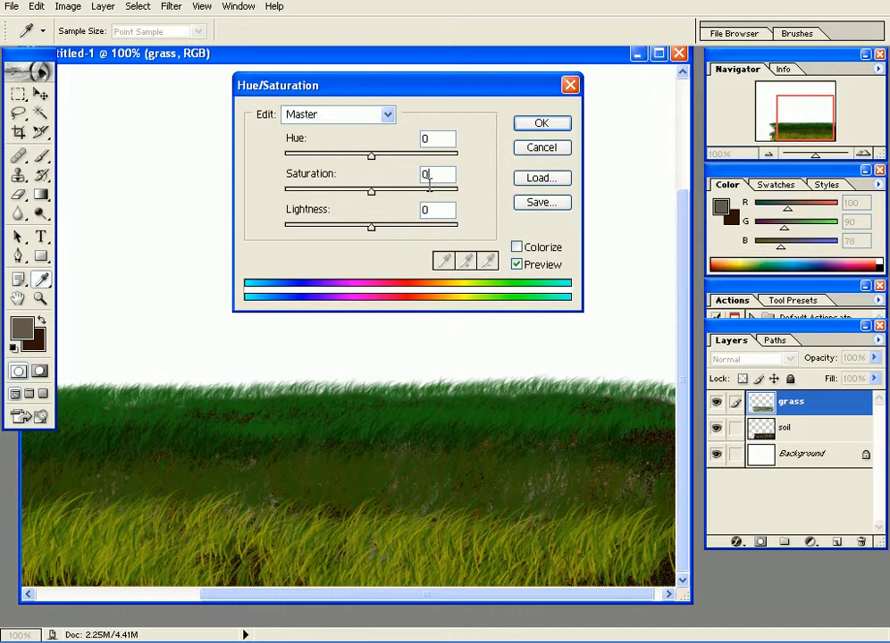
Set the grass hue to -24 and saturation to -7, comparing the result with the original through the preview
drag(373, 161, 353, 161)
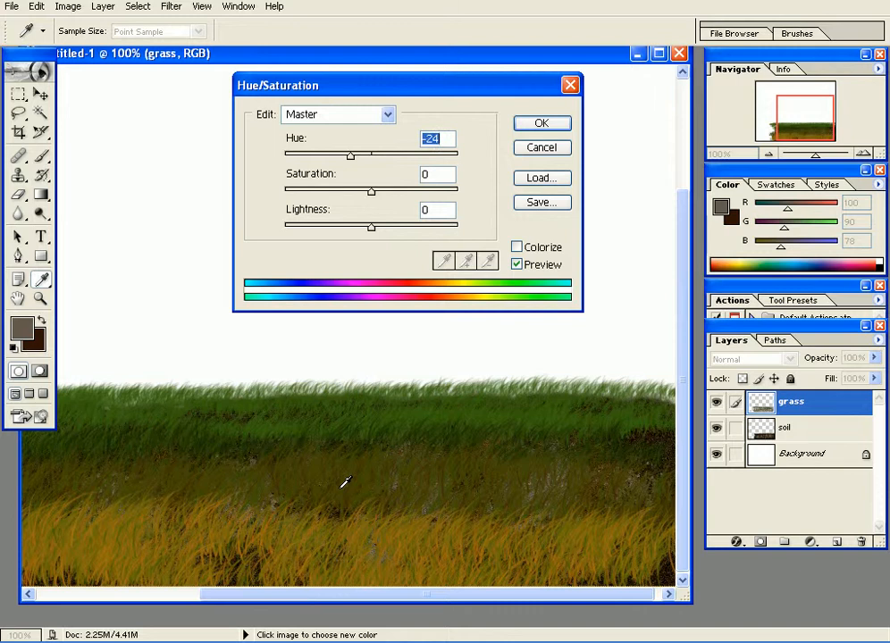
drag(351, 157, 362, 198)
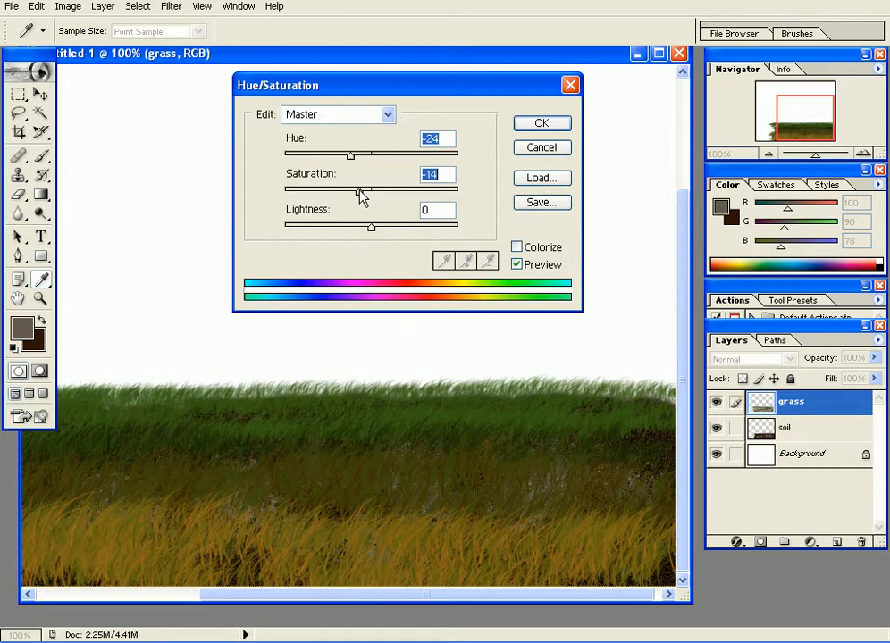
click(531, 268)
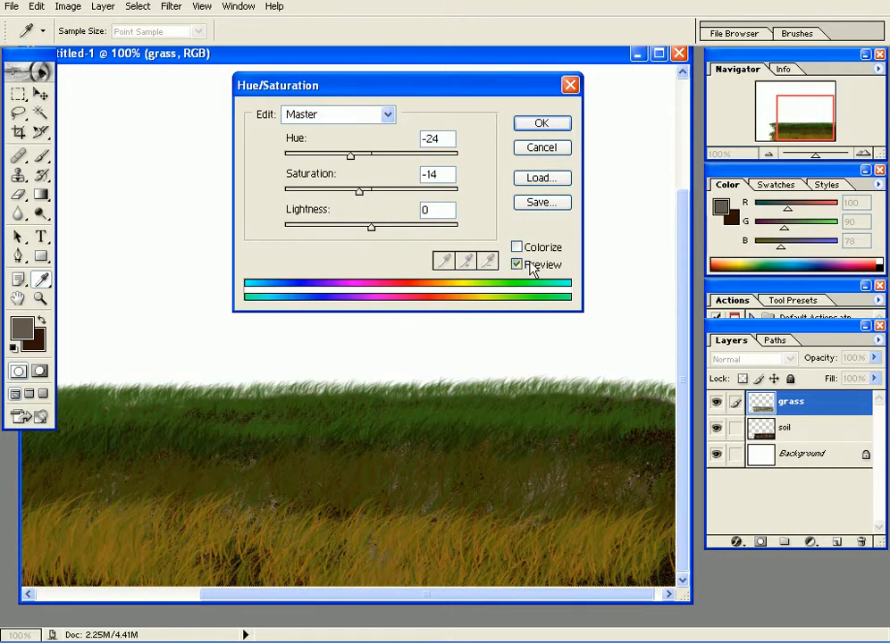
click(531, 268)
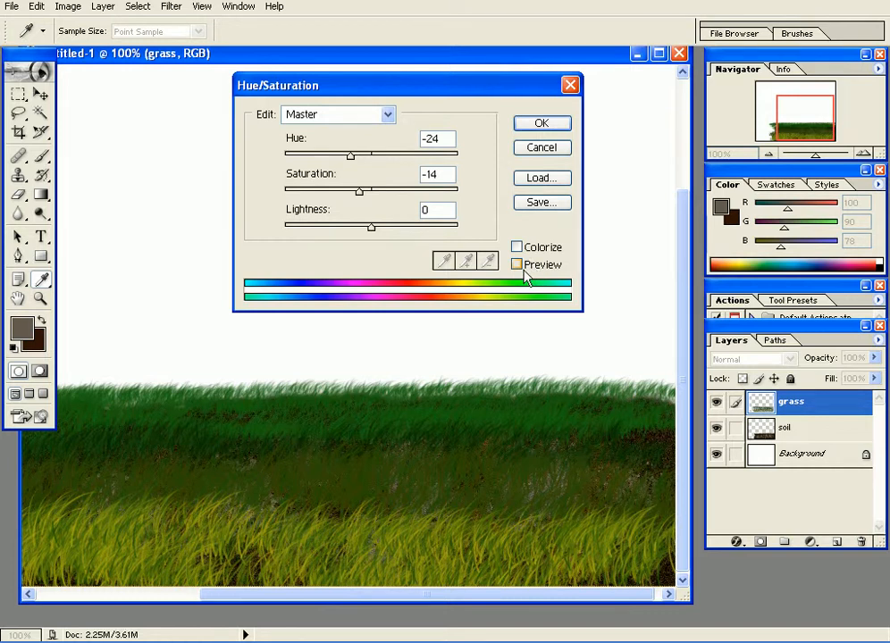
click(524, 271)
drag(356, 191, 367, 198)
click(539, 269)
click(539, 269)
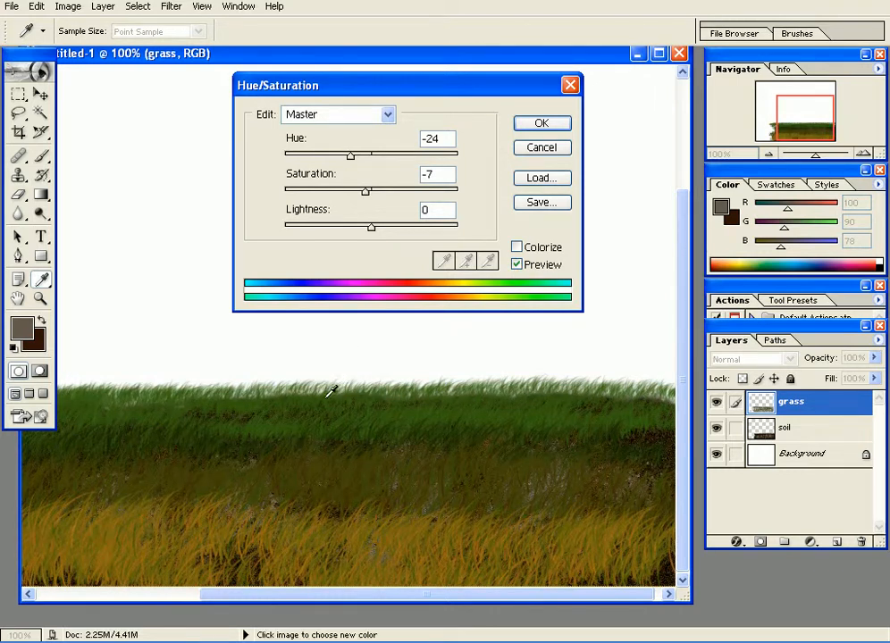
Try the grass lightness at -28, compare it with the original, and reset it to 0
drag(371, 229, 347, 230)
click(530, 271)
click(531, 271)
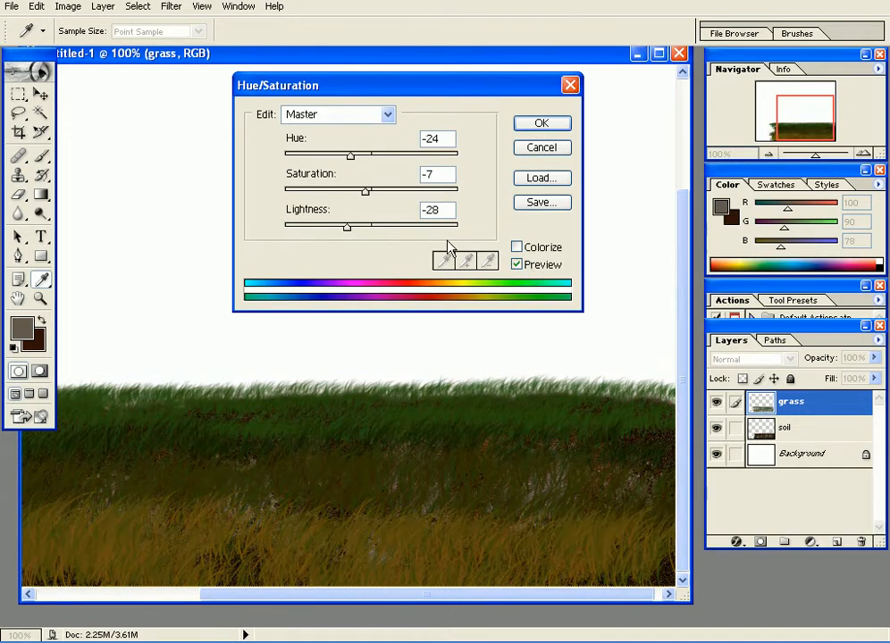
drag(441, 211, 403, 206)
text(0)
Darken the grass to a lightness of -15 and compare it with the original through the preview
drag(371, 228, 359, 235)
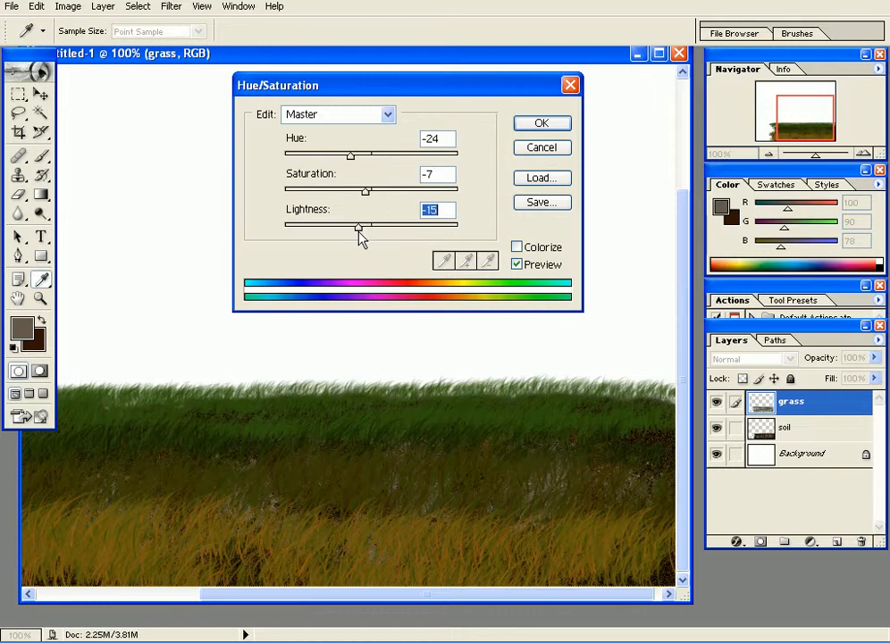
click(523, 264)
click(524, 264)
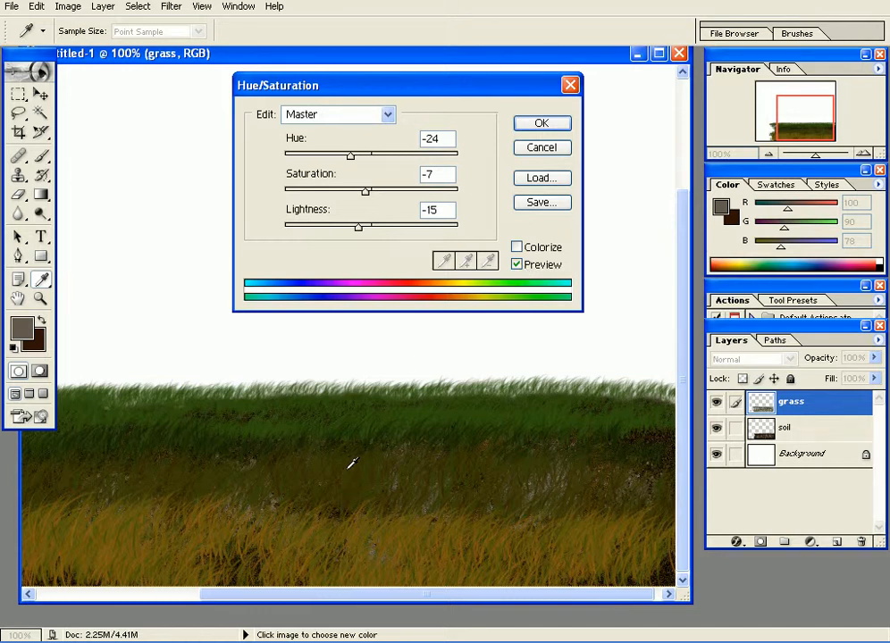
Preview the Colorize option on the grass, turn it off again, and apply the Hue/Saturation adjustment
click(517, 248)
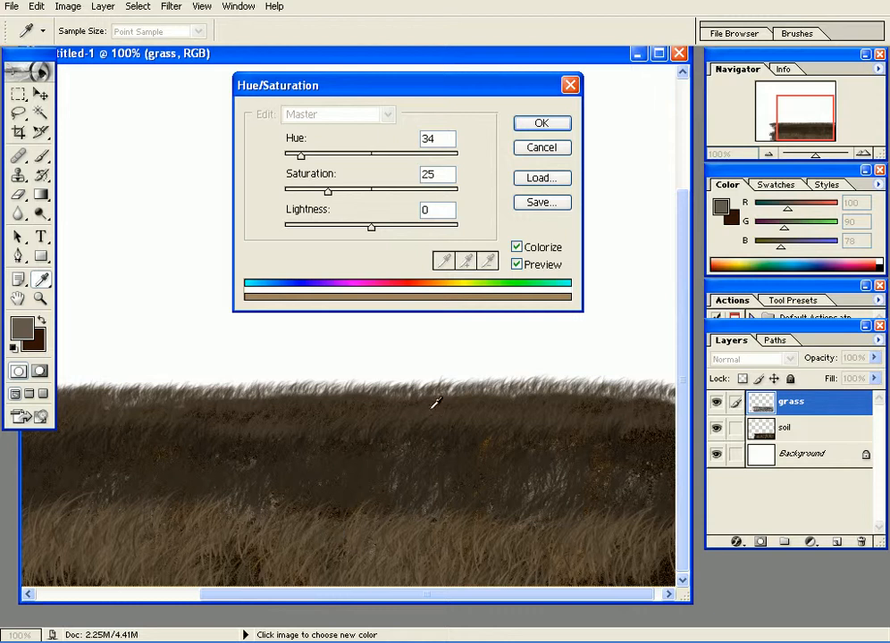
click(516, 247)
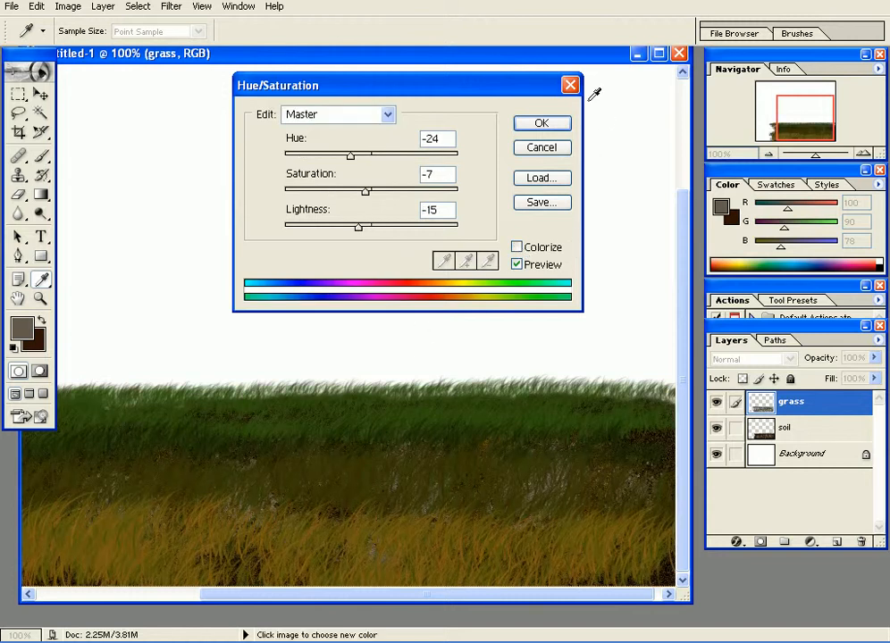
click(543, 125)
Add a new layer directly above the Background layer and name it sky
key(b)
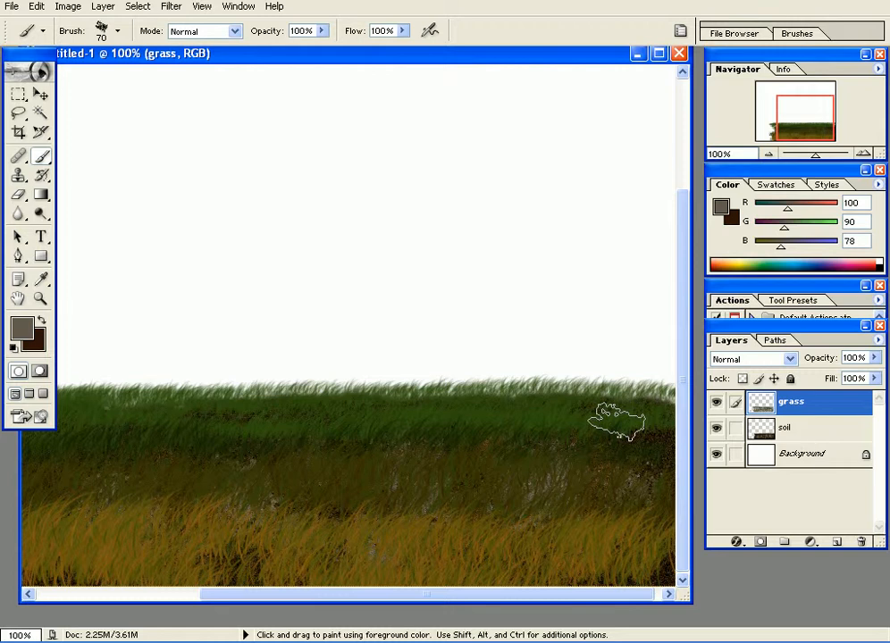
key(v)
key(ctrl+minus)
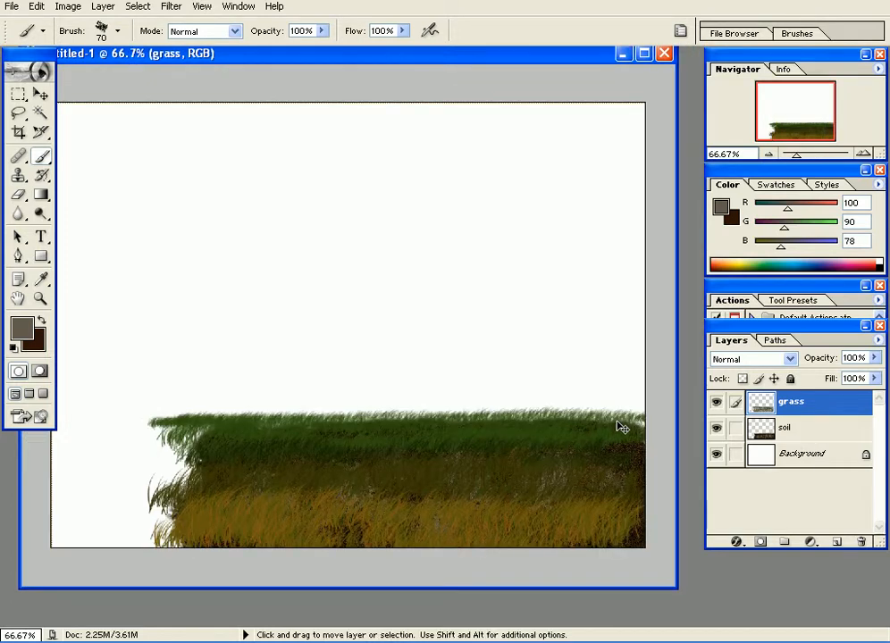
key(b)
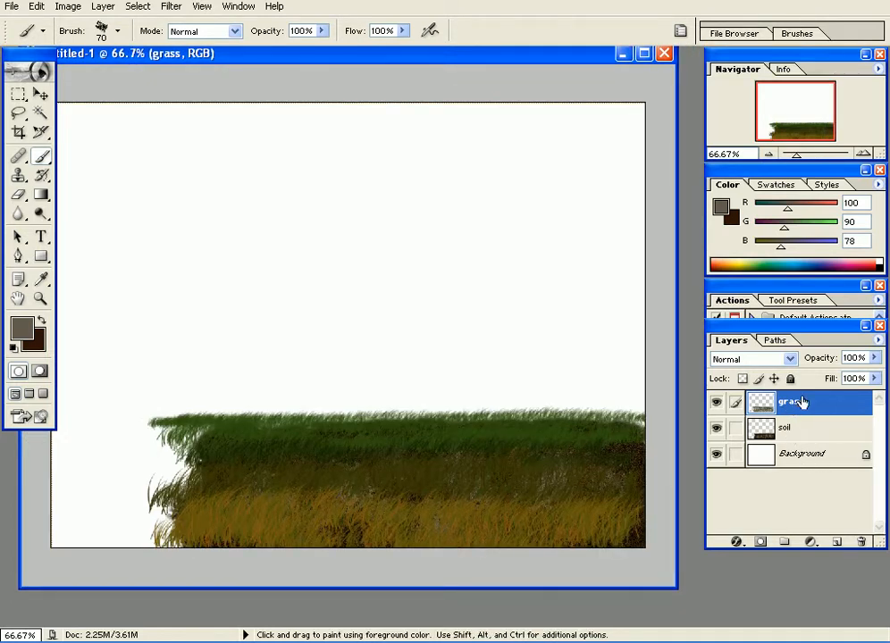
click(804, 456)
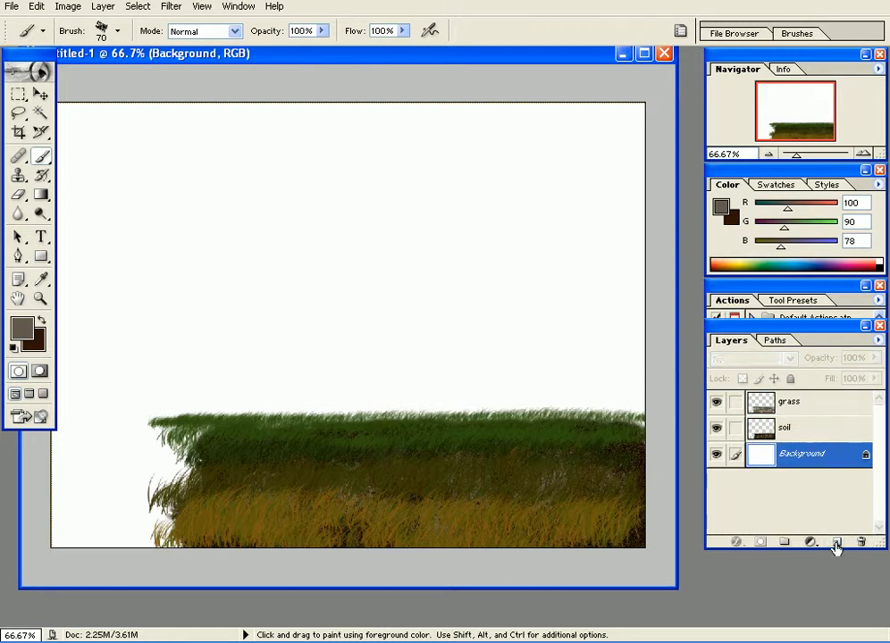
click(833, 543)
double_click(791, 454)
text(sky)
key(Return)
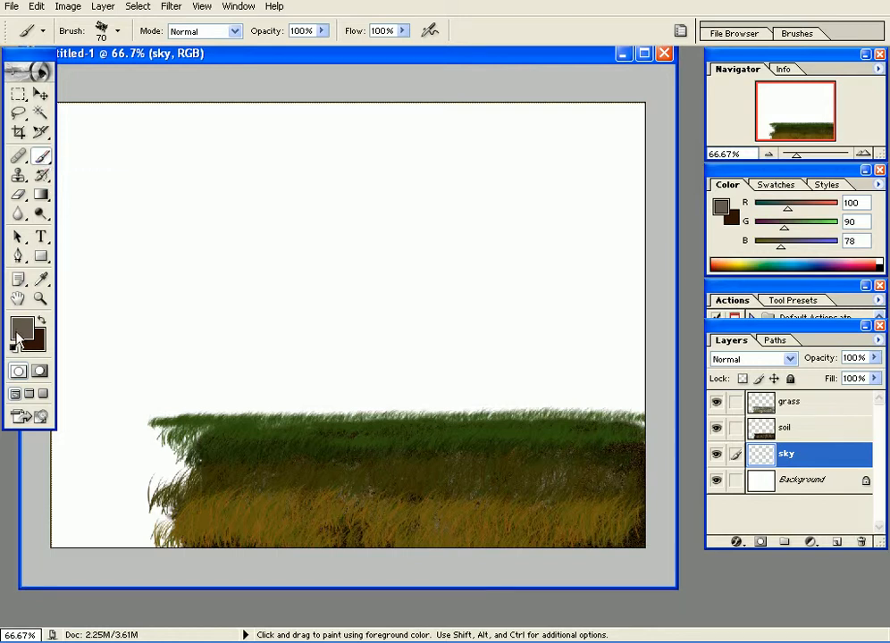
Set the foreground colour to a dark teal blue, #098496
click(40, 279)
click(23, 328)
mouse_move(652, 420)
mouse_down()
mouse_move(636, 413)
mouse_move(650, 422)
mouse_up()
click(615, 404)
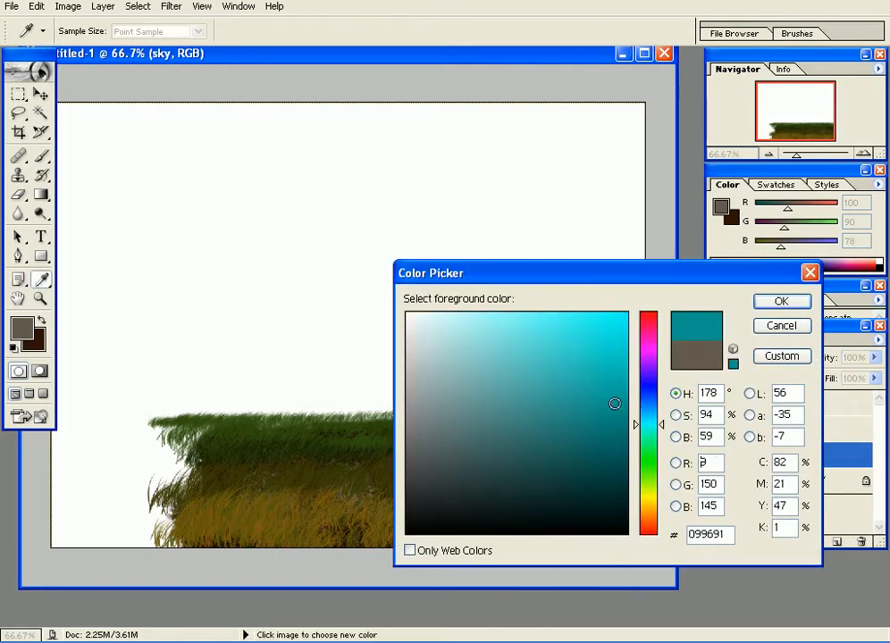
click(655, 419)
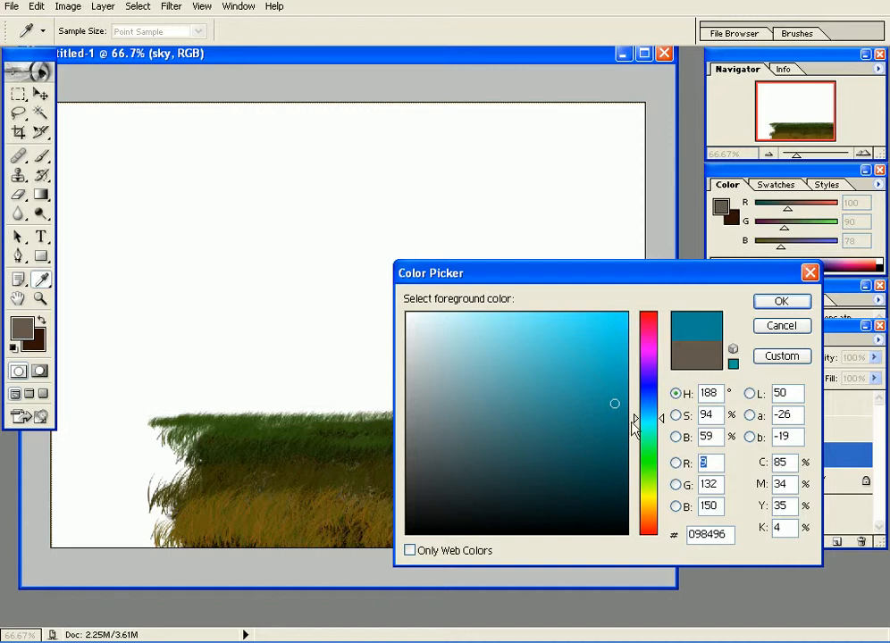
click(781, 302)
Choose a soft round brush enlarged to 150 px and paint a teal blue band across the top of the sky layer
key(b)
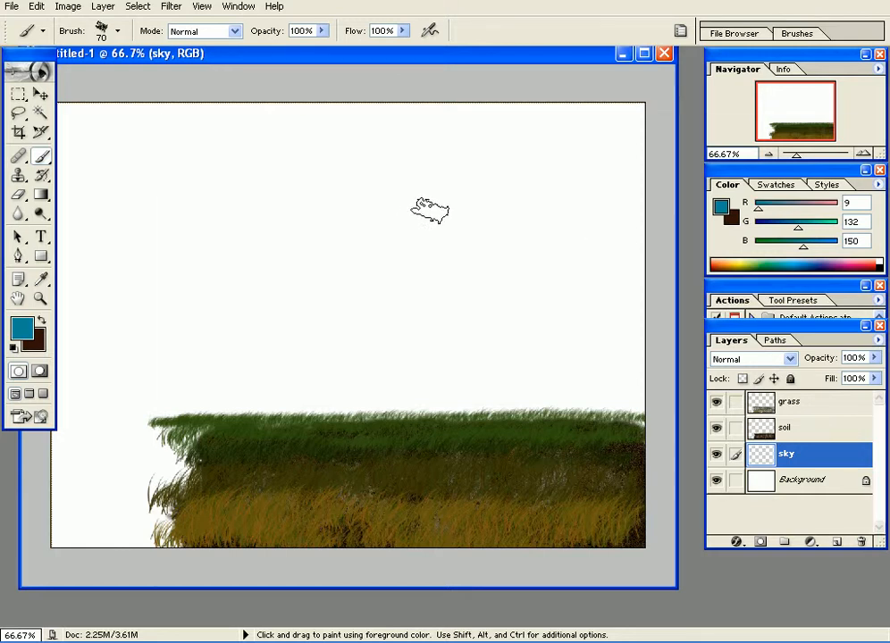
right_click(430, 213)
click(242, 221)
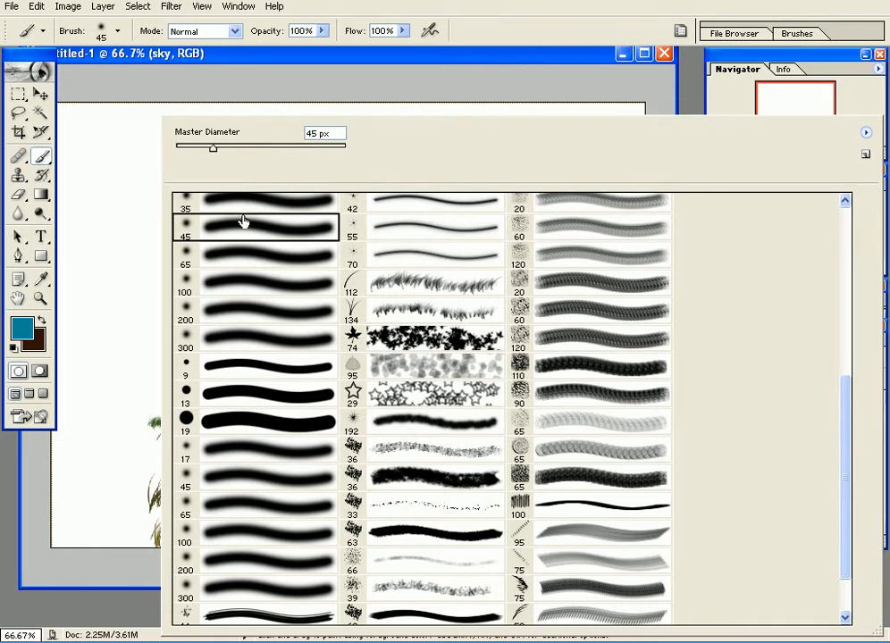
click(494, 60)
key(bracketright)
key(bracketright)
key(bracketright)
key(bracketright)
key(bracketright)
key(bracketright)
key(bracketright)
key(bracketright)
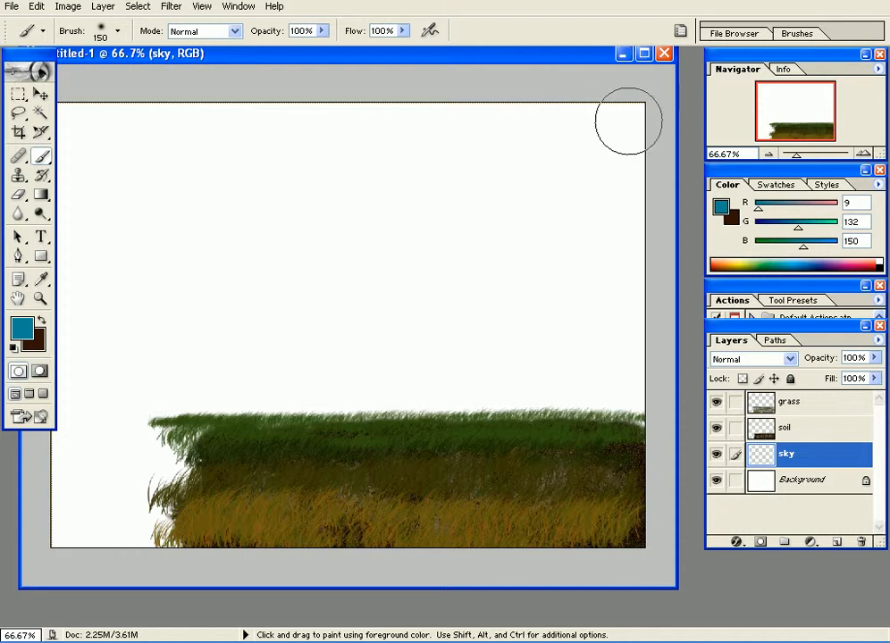
mouse_move(640, 127)
mouse_down()
mouse_move(470, 115)
mouse_move(165, 119)
mouse_move(200, 142)
mouse_move(659, 148)
mouse_move(463, 143)
mouse_up()
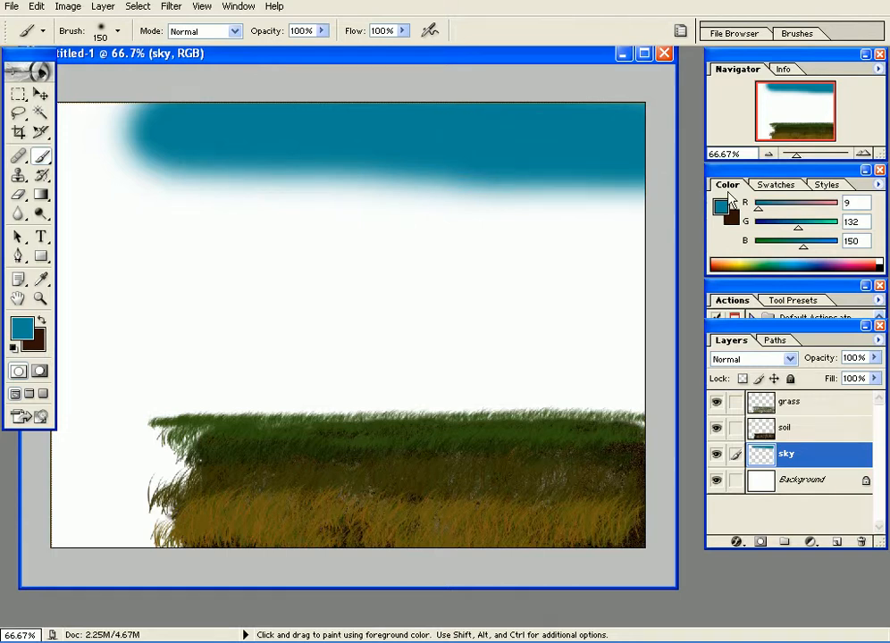
Move the Color palette over the canvas and switch it to HSB sliders
click(878, 185)
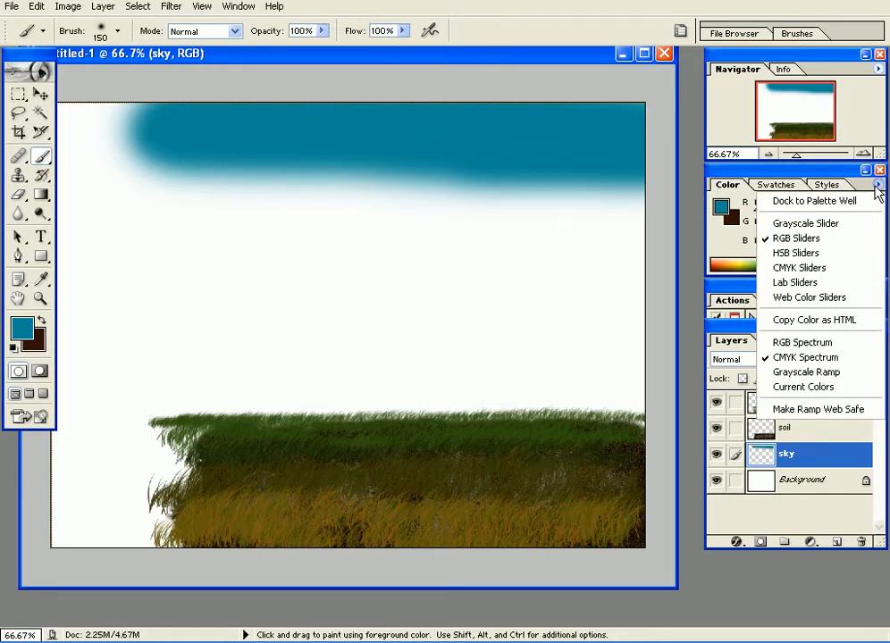
click(802, 176)
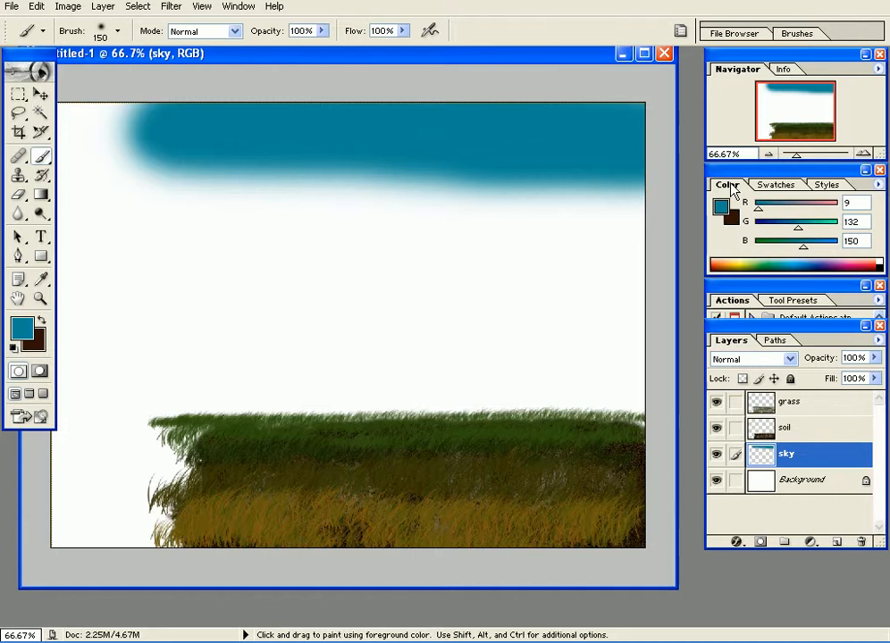
click(24, 323)
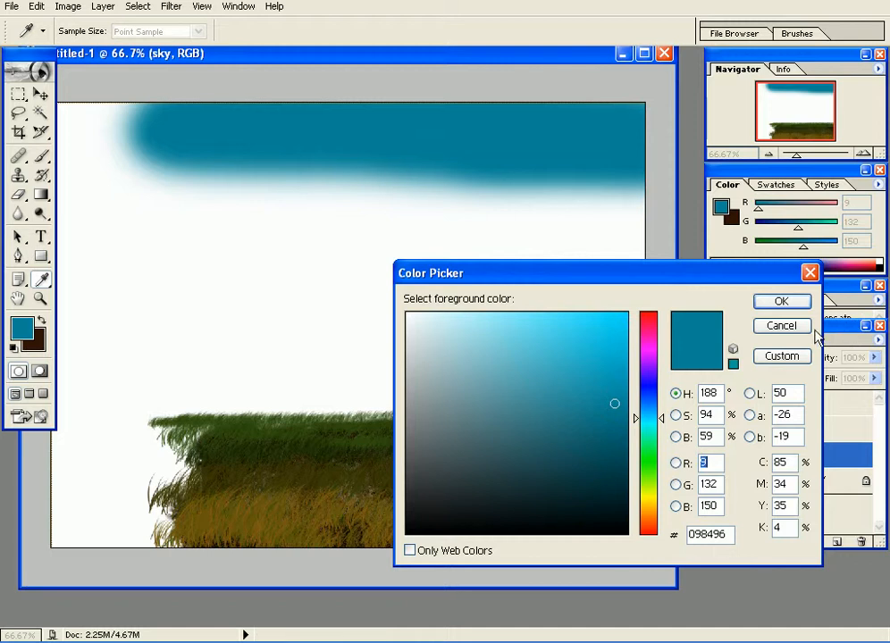
click(783, 327)
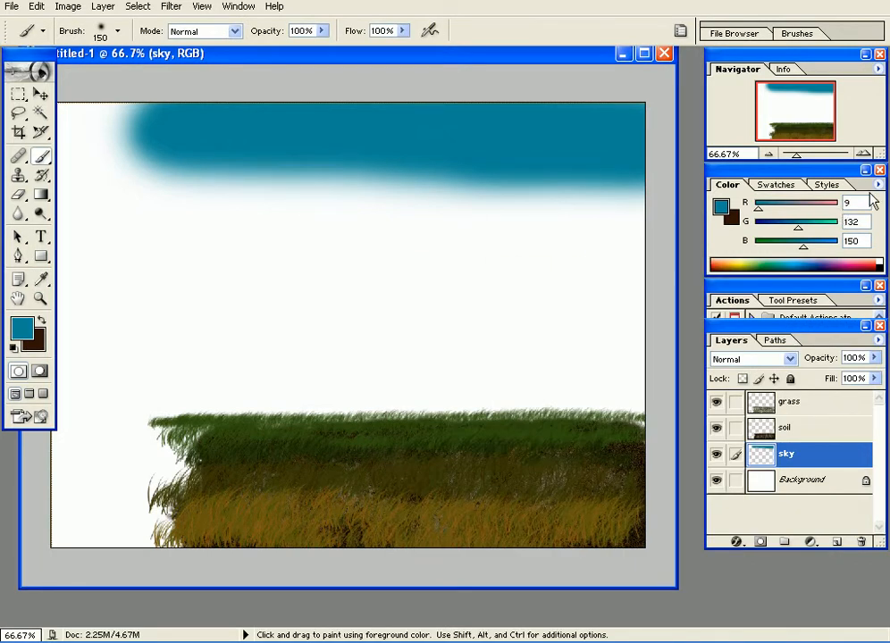
drag(879, 189, 554, 154)
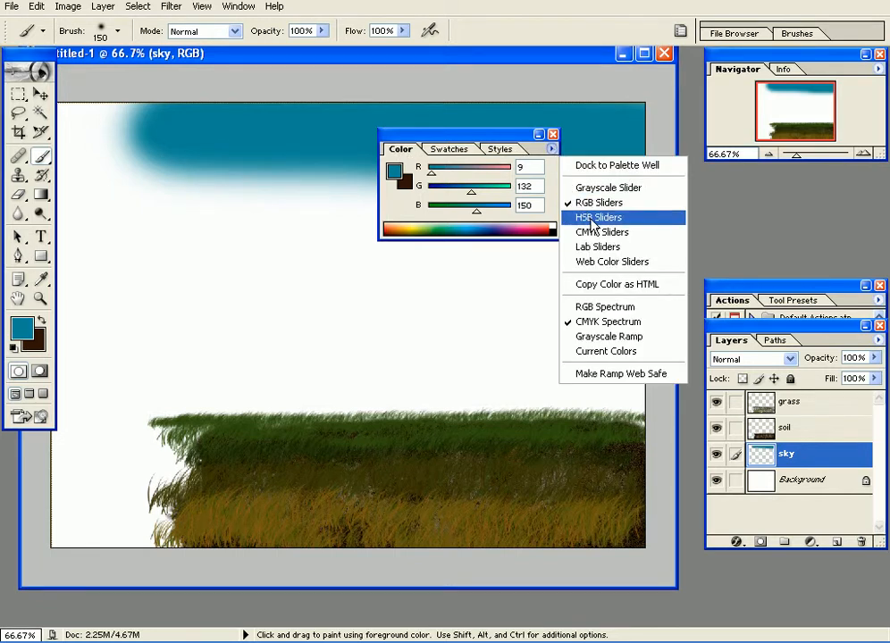
click(604, 219)
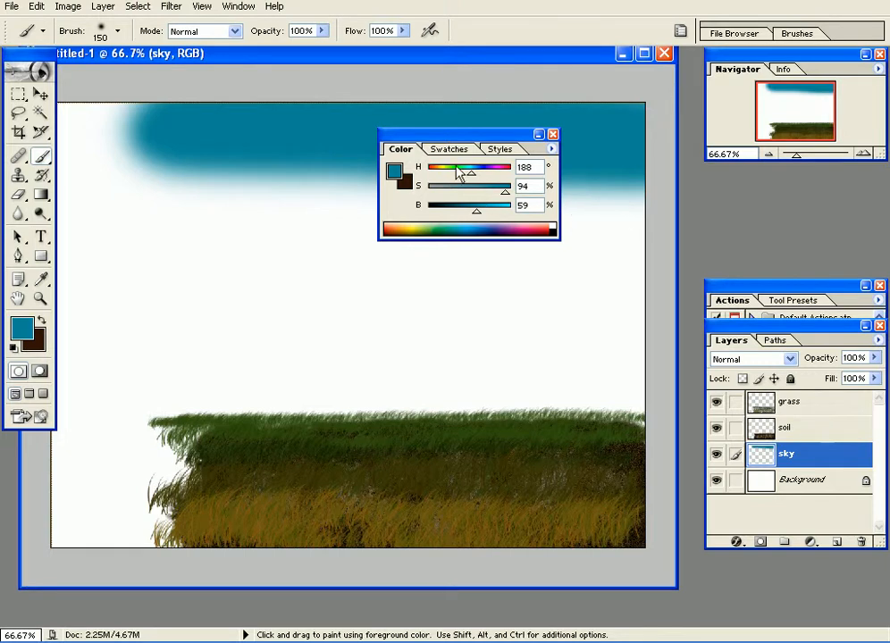
Raise the foreground colour's brightness to 74% and paint a second blue band just below the first, moving the Color palette out of the way
drag(480, 221, 489, 216)
drag(492, 146, 749, 293)
mouse_move(615, 188)
mouse_down()
mouse_move(265, 185)
mouse_move(193, 210)
mouse_move(143, 211)
mouse_move(164, 196)
mouse_move(247, 192)
mouse_move(625, 204)
mouse_up()
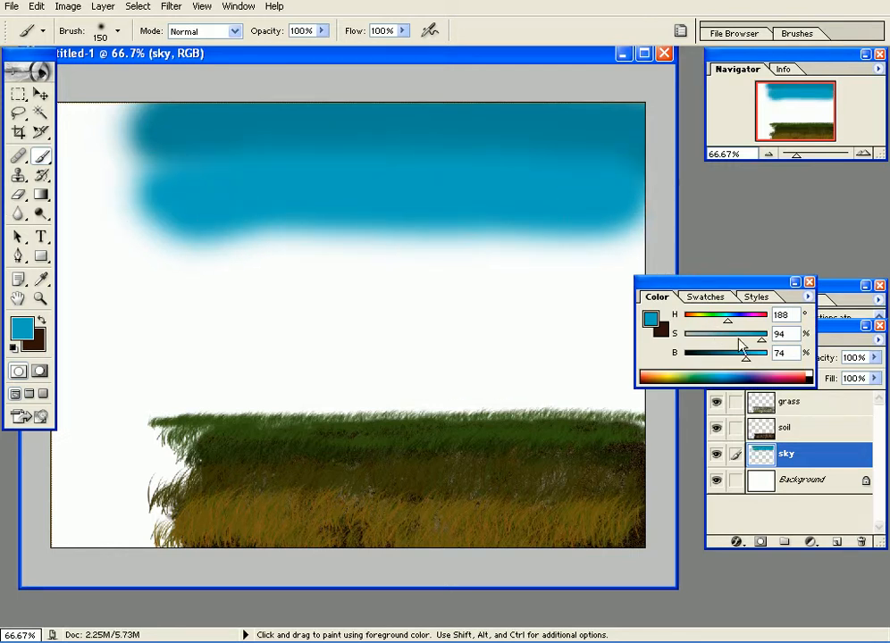
Set the foreground colour to 71% saturation and 84% brightness and paint a third, lighter band below the second
mouse_move(749, 364)
mouse_down()
mouse_move(756, 364)
mouse_move(745, 342)
mouse_up()
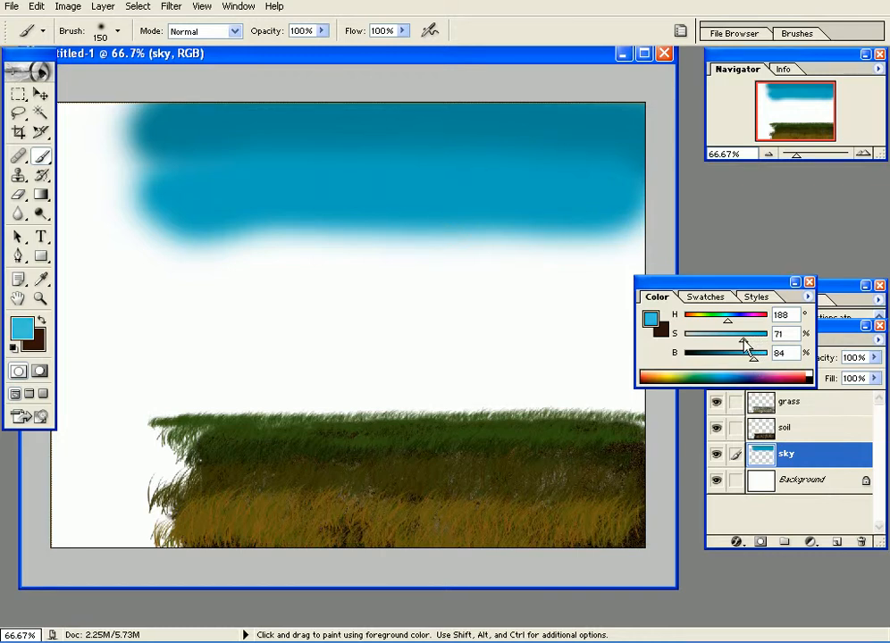
drag(618, 249, 130, 252)
Paint a fourth sky band at 43% saturation and 90% brightness, then a paler fifth band at 22% saturation and 99% brightness below it
mouse_move(744, 344)
mouse_down()
mouse_move(720, 342)
mouse_move(758, 357)
mouse_up()
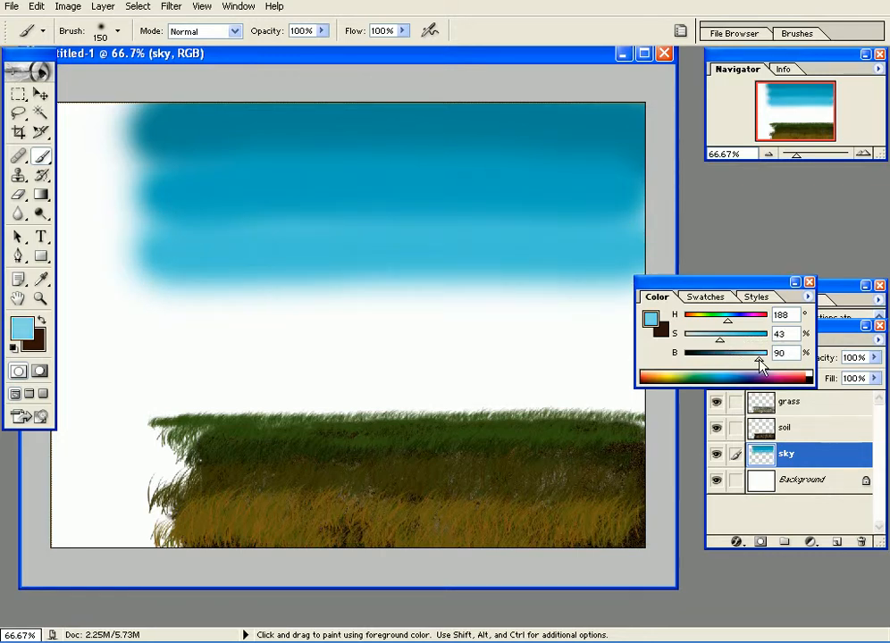
mouse_move(626, 296)
mouse_down()
mouse_move(205, 301)
mouse_move(304, 320)
mouse_move(626, 333)
mouse_up()
drag(720, 341, 706, 346)
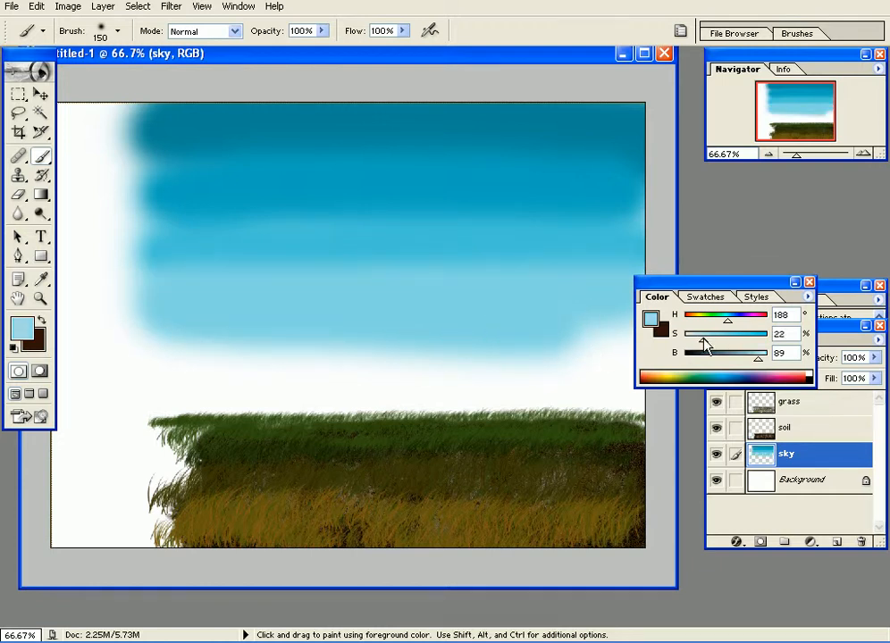
drag(759, 359, 766, 362)
mouse_move(523, 349)
mouse_down()
mouse_move(604, 345)
mouse_move(171, 346)
mouse_move(223, 357)
mouse_move(413, 363)
mouse_move(590, 355)
mouse_up()
Reduce the foreground colour's saturation to 6%, paint a near-white band just above the grass, and return the Color palette to its place above Actions
drag(704, 340, 690, 341)
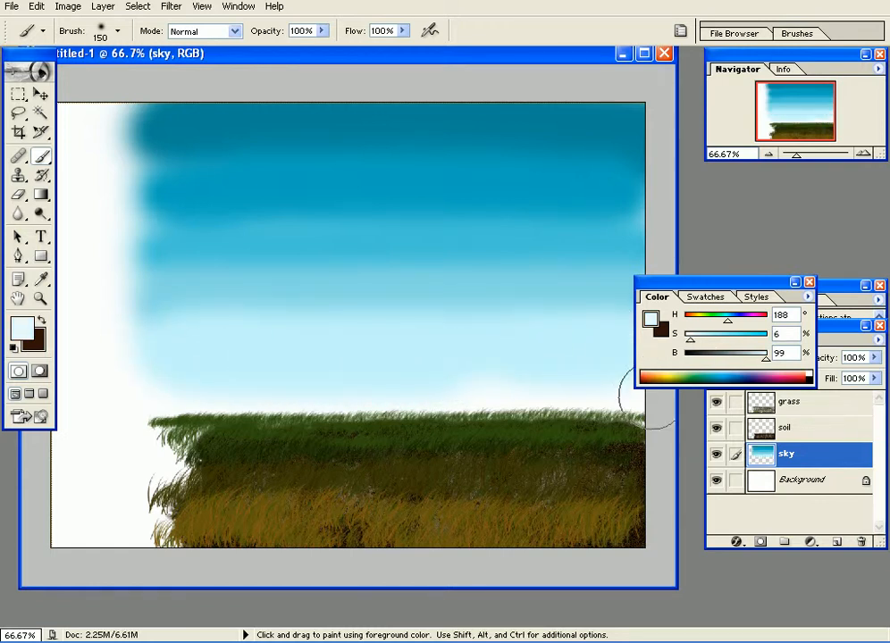
drag(655, 416, 149, 377)
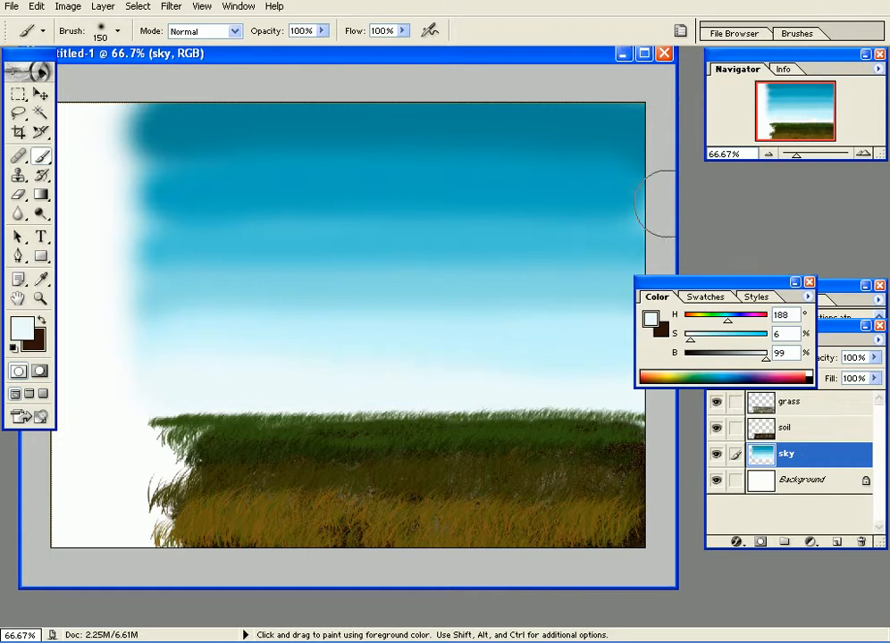
drag(723, 280, 798, 175)
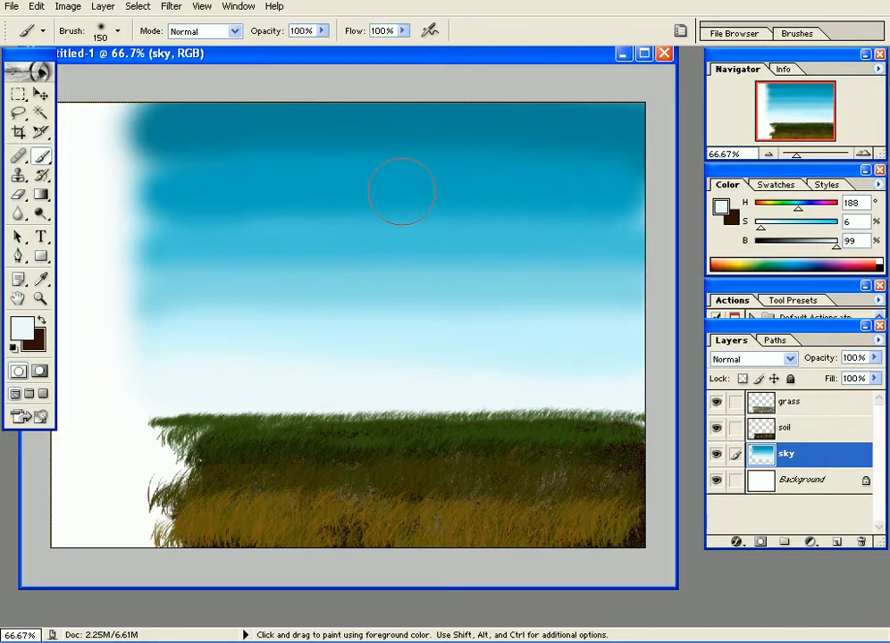
Apply a Gaussian Blur with a radius of 49.8 pixels to the sky layer, comparing the result with the preview off and on
click(166, 9)
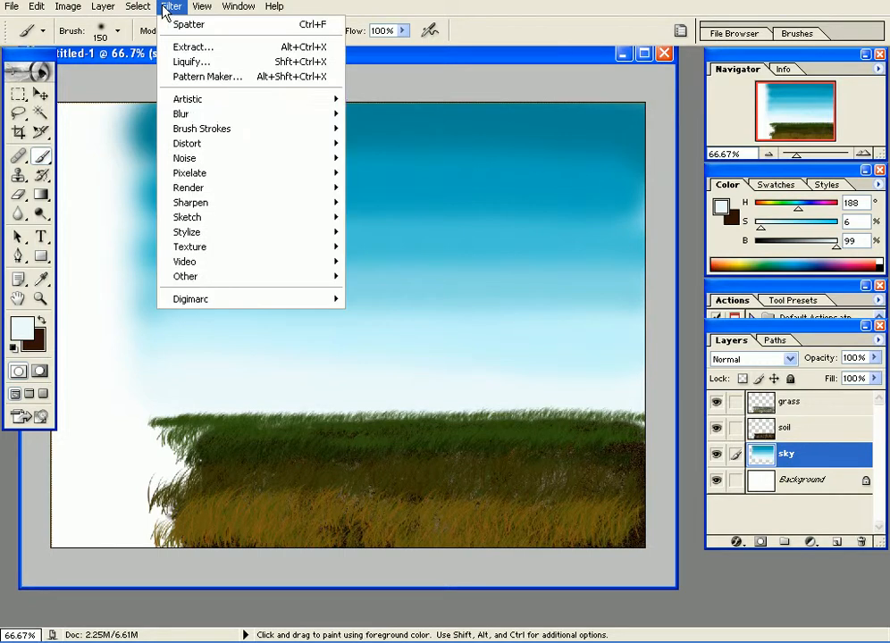
mouse_move(200, 116)
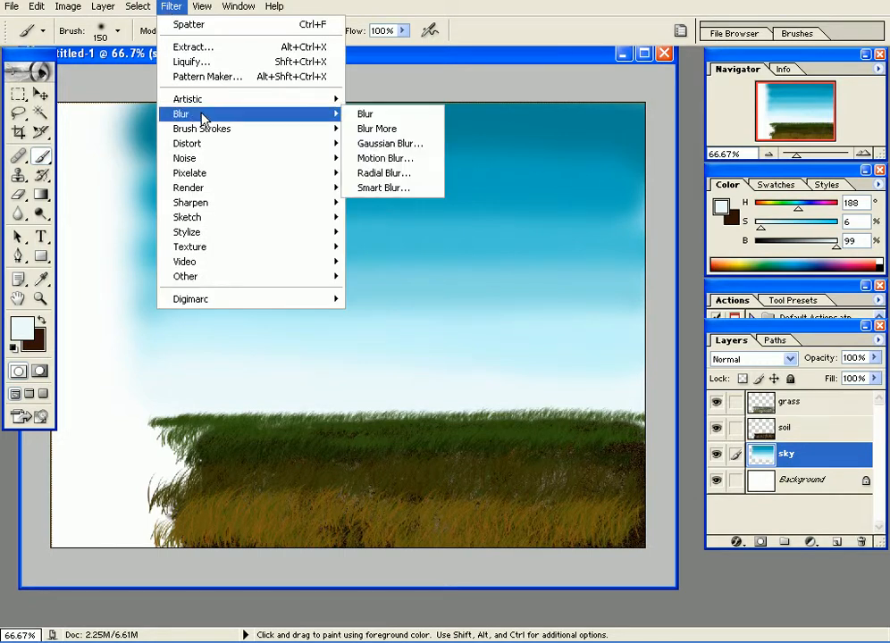
click(400, 145)
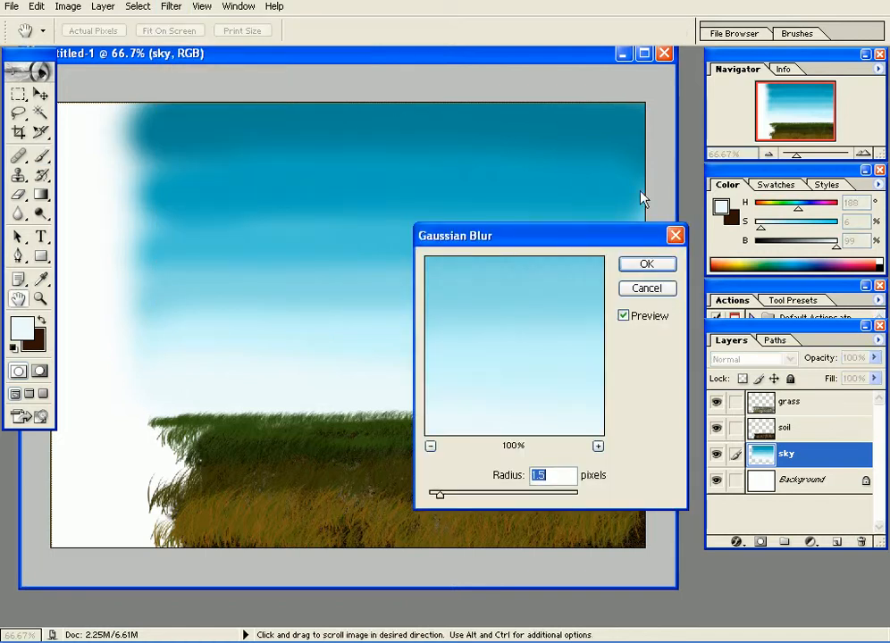
drag(587, 235, 714, 185)
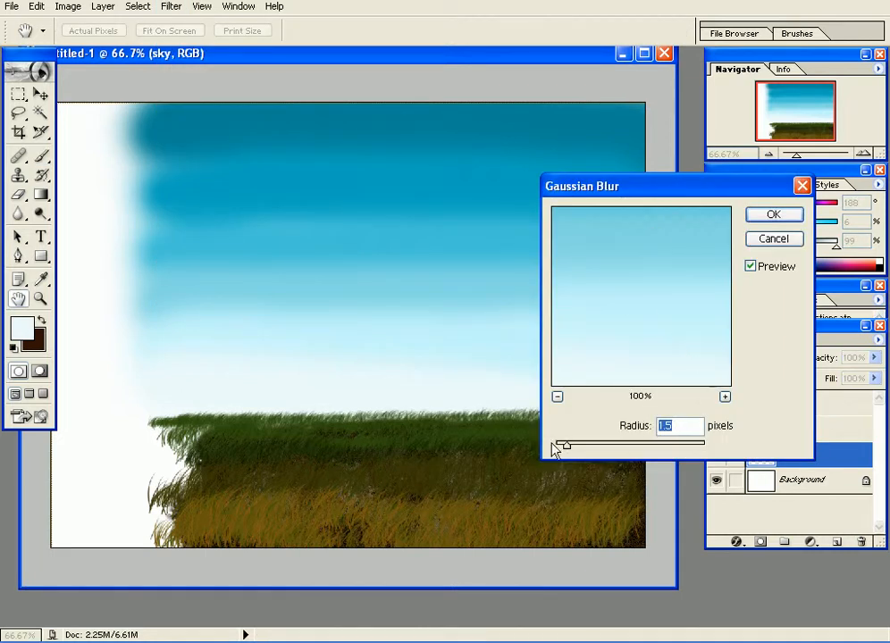
drag(582, 451, 657, 450)
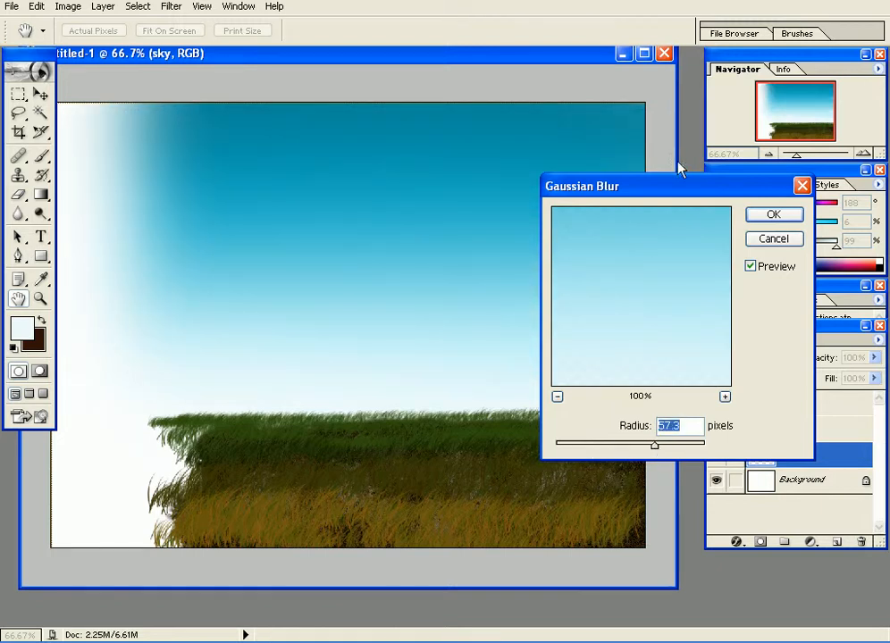
drag(683, 186, 704, 3)
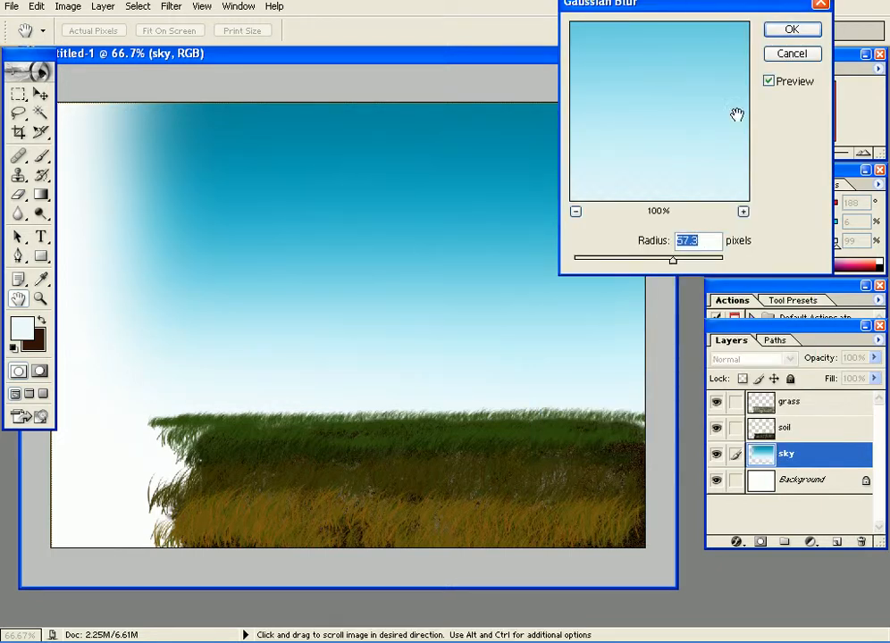
click(773, 85)
click(772, 83)
mouse_move(672, 266)
mouse_down()
mouse_move(654, 268)
mouse_move(668, 266)
mouse_up()
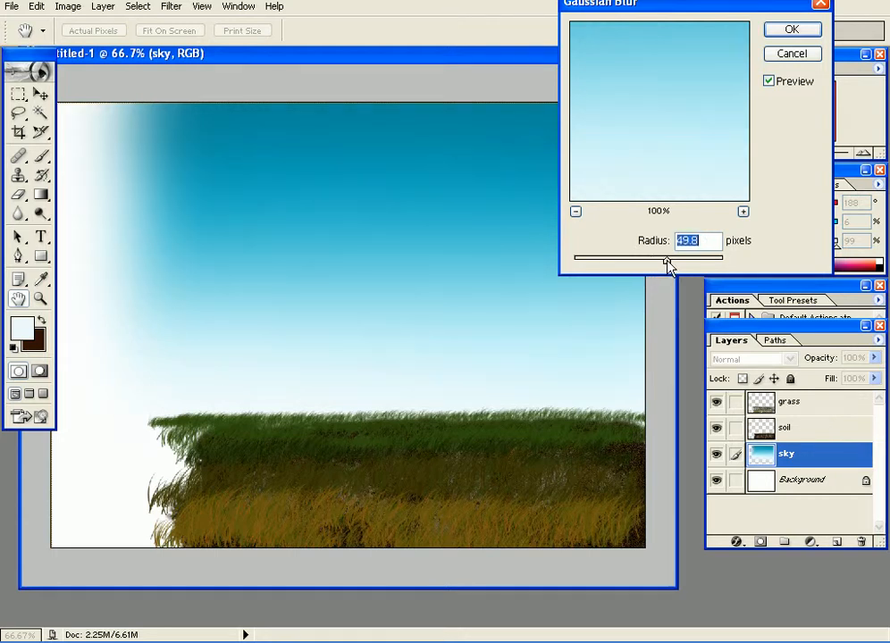
click(789, 33)
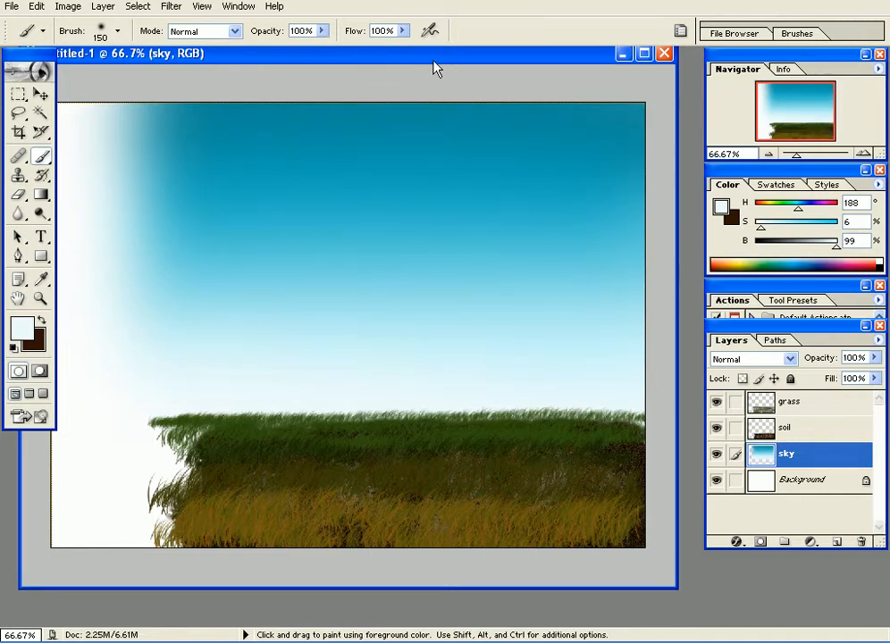
Clear the Crop tool's fixed width and height so the crop frame can be drawn freely
drag(439, 59, 448, 60)
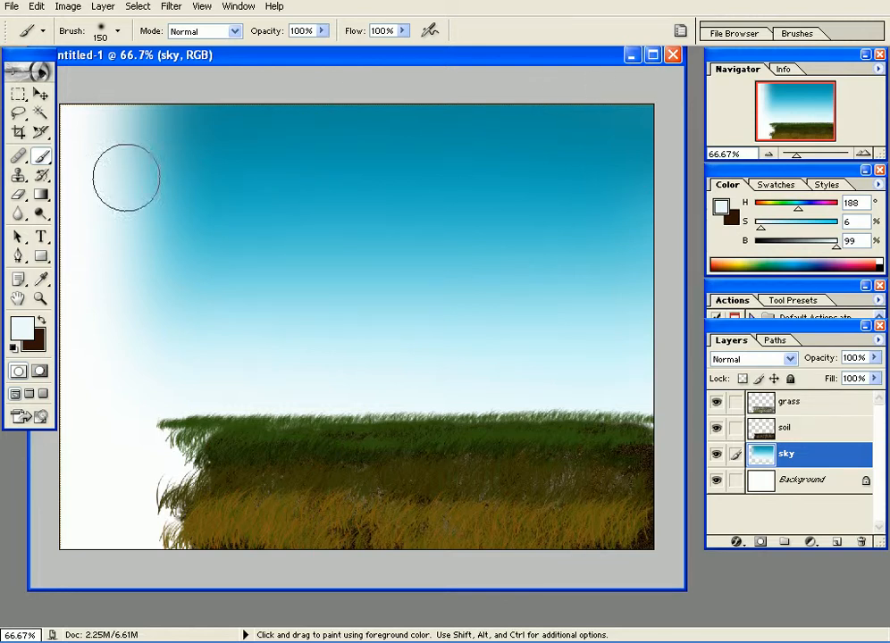
click(20, 132)
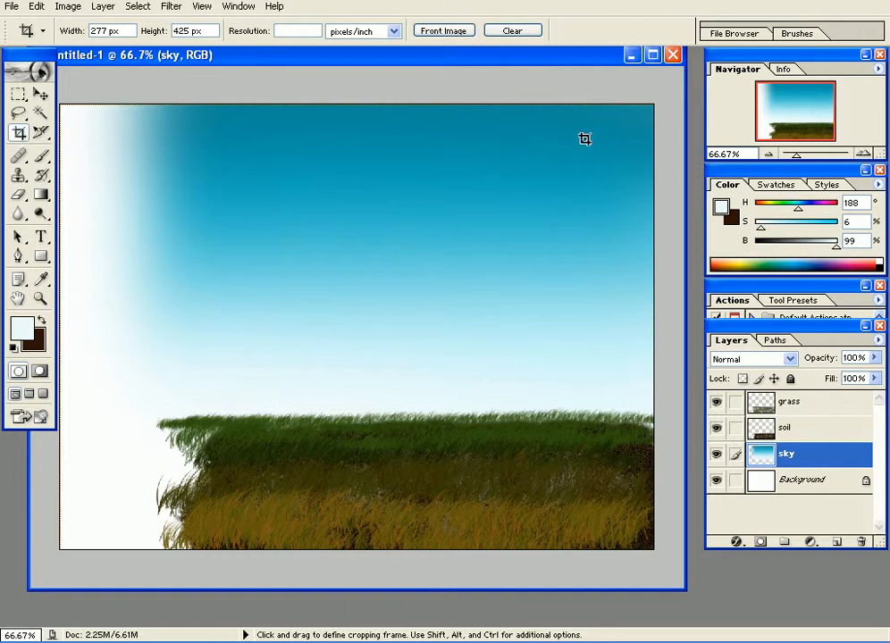
drag(677, 97, 373, 534)
key(Escape)
click(62, 34)
click(31, 36)
key(BackSpace)
key(Tab)
key(BackSpace)
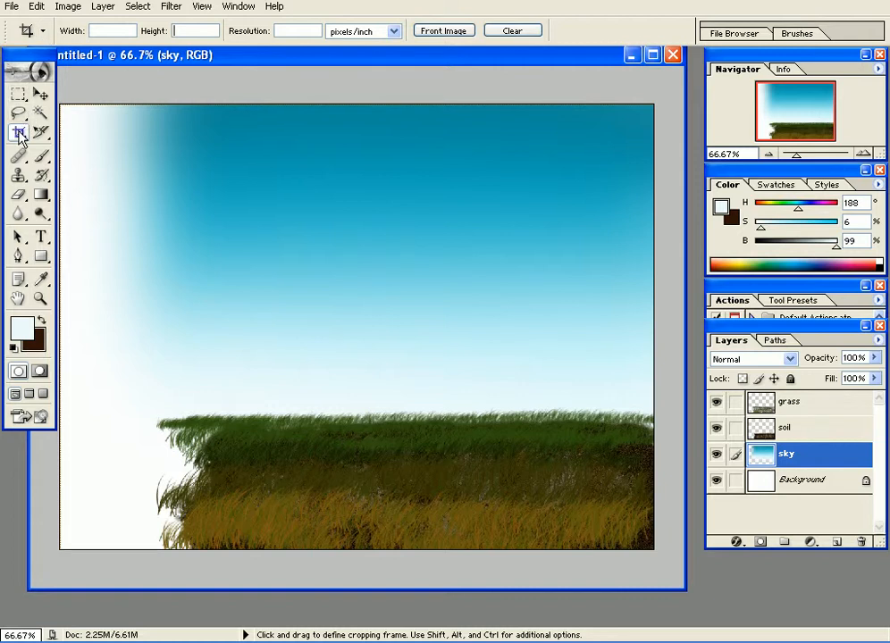
Crop the image to cut away the unpainted strip along its left side, keeping the full height
drag(657, 113, 224, 567)
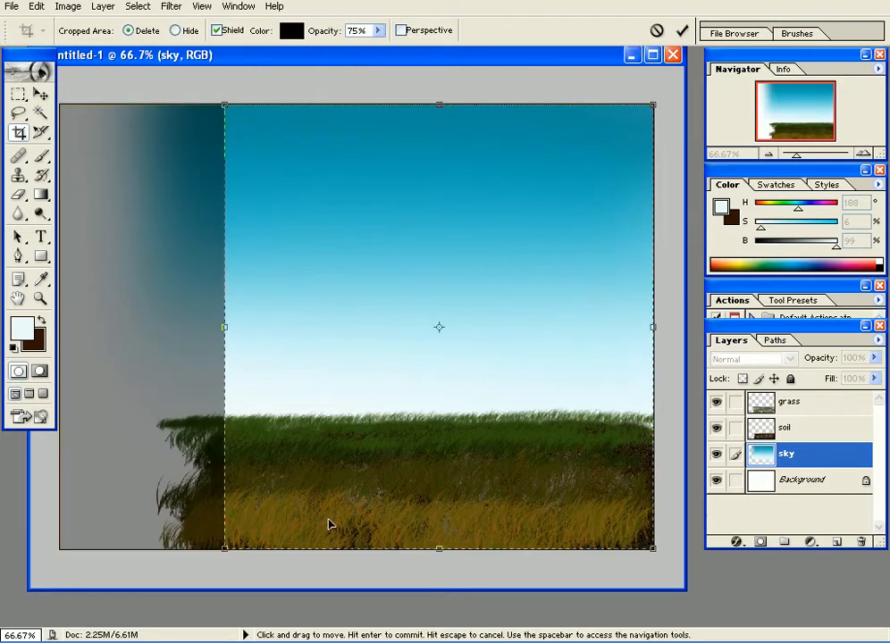
key(Return)
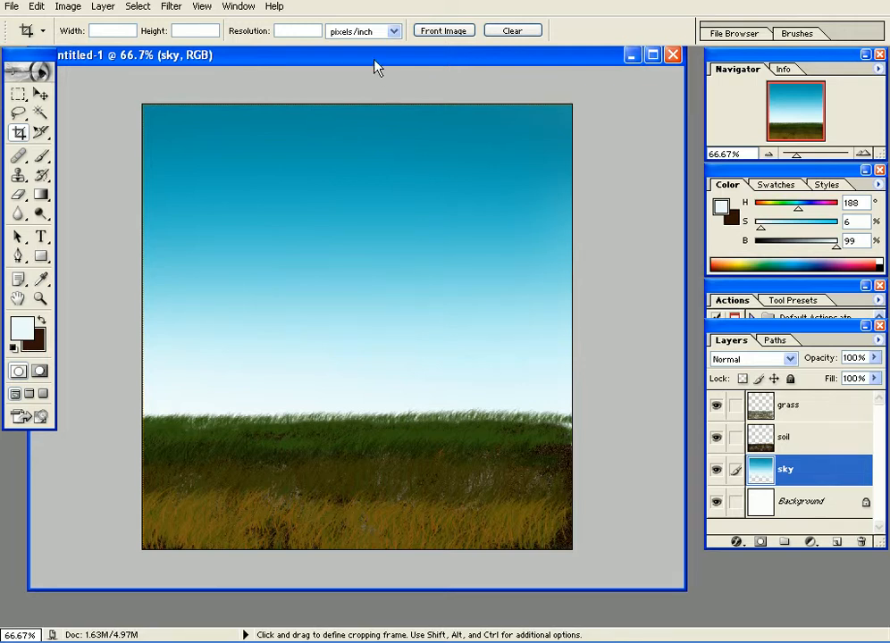
drag(374, 60, 377, 70)
Add a new layer above the grass layer and name it clouds
click(801, 406)
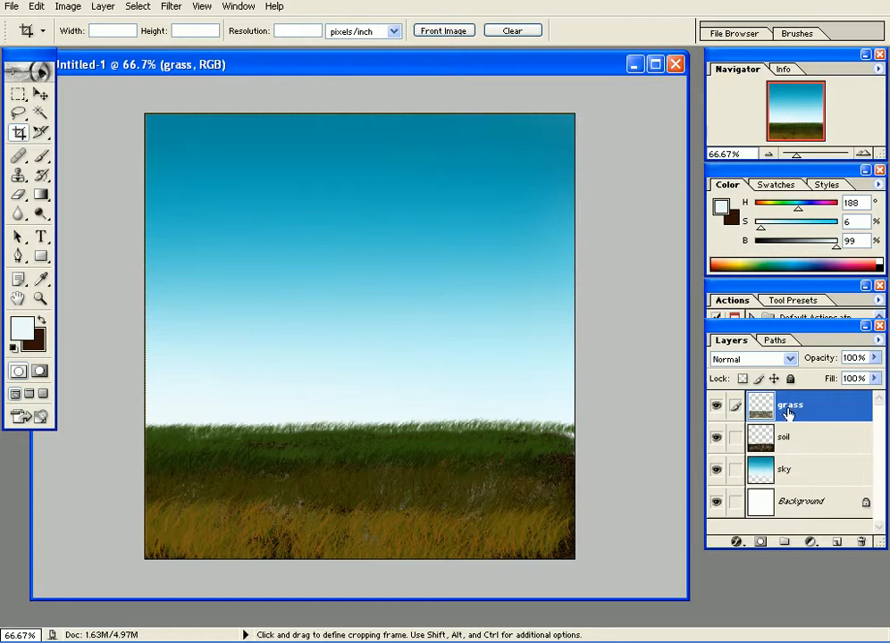
click(836, 541)
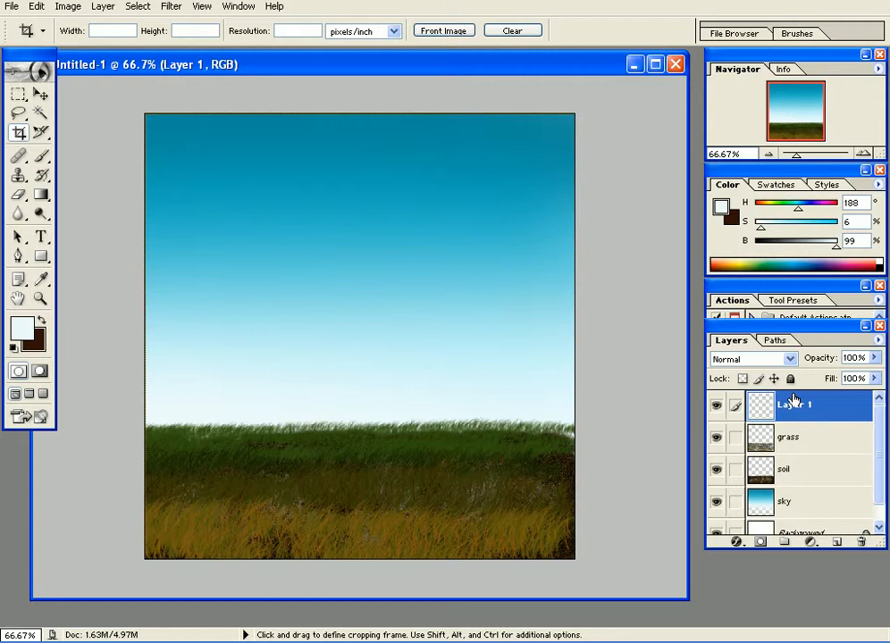
double_click(789, 407)
text(clouds)
key(Return)
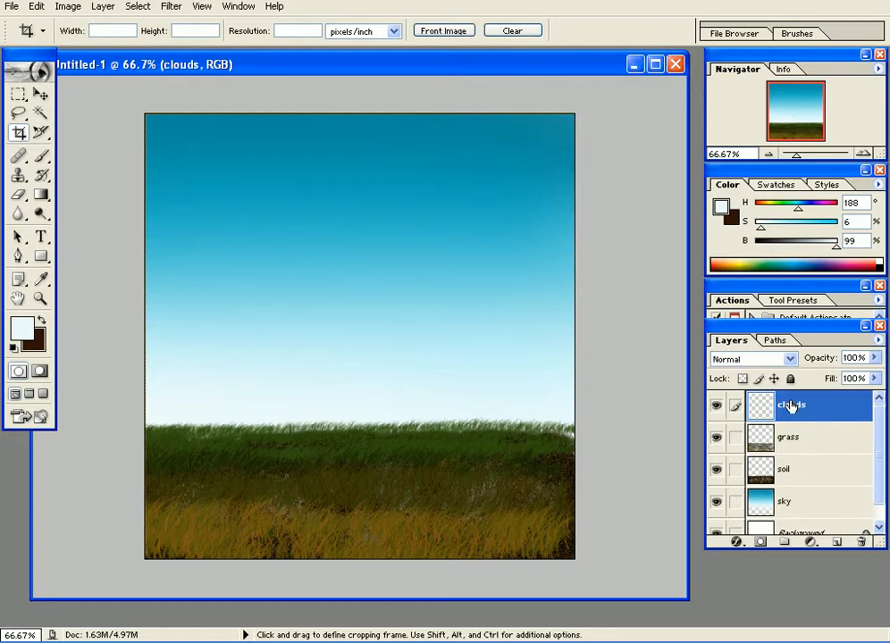
Choose the faint, speckled 65 px textured brush for painting on the clouds layer
click(41, 155)
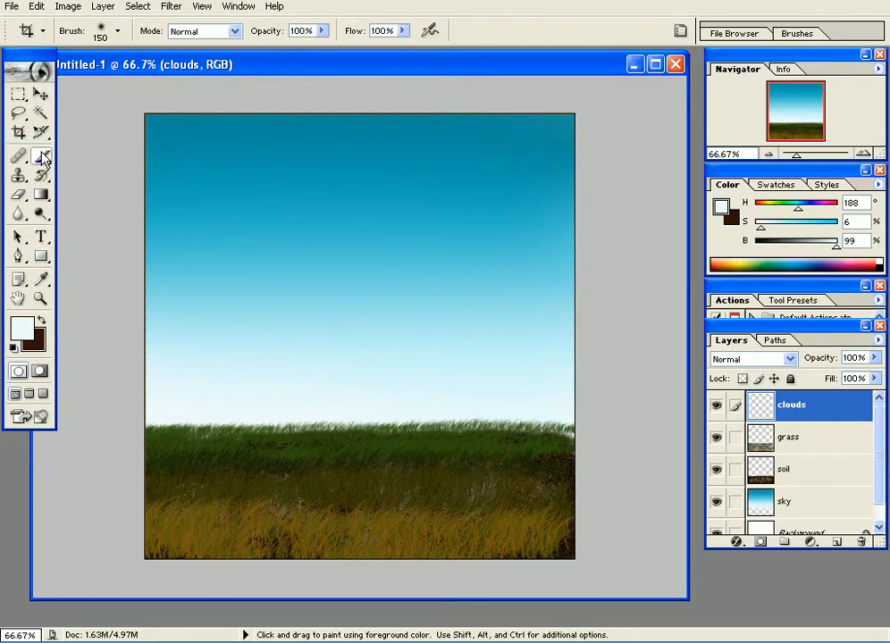
right_click(295, 204)
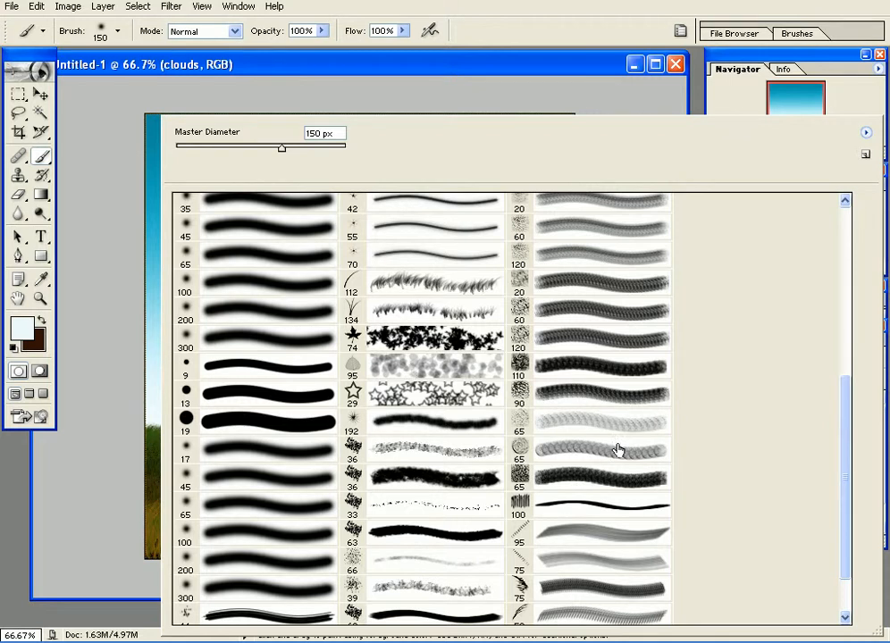
drag(847, 429, 844, 472)
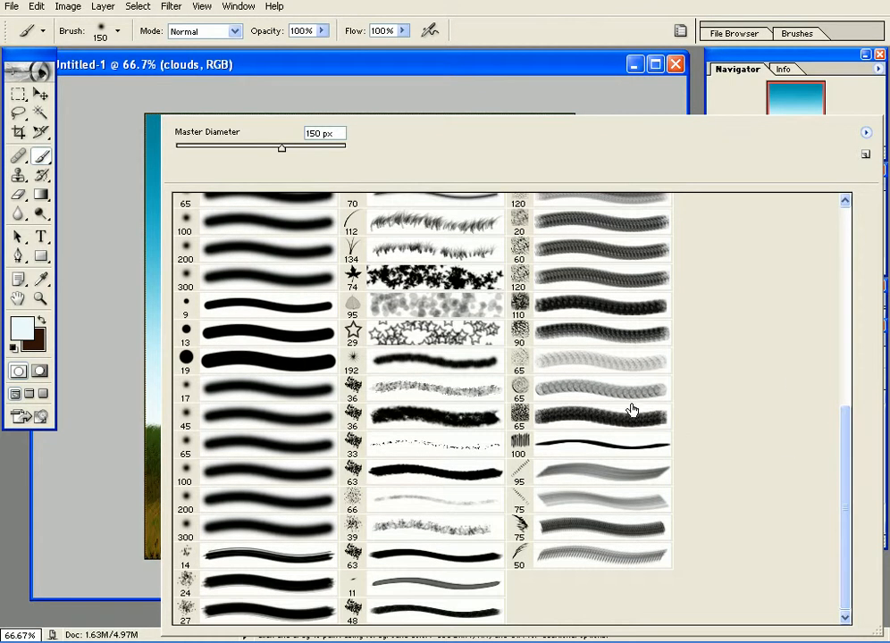
click(577, 365)
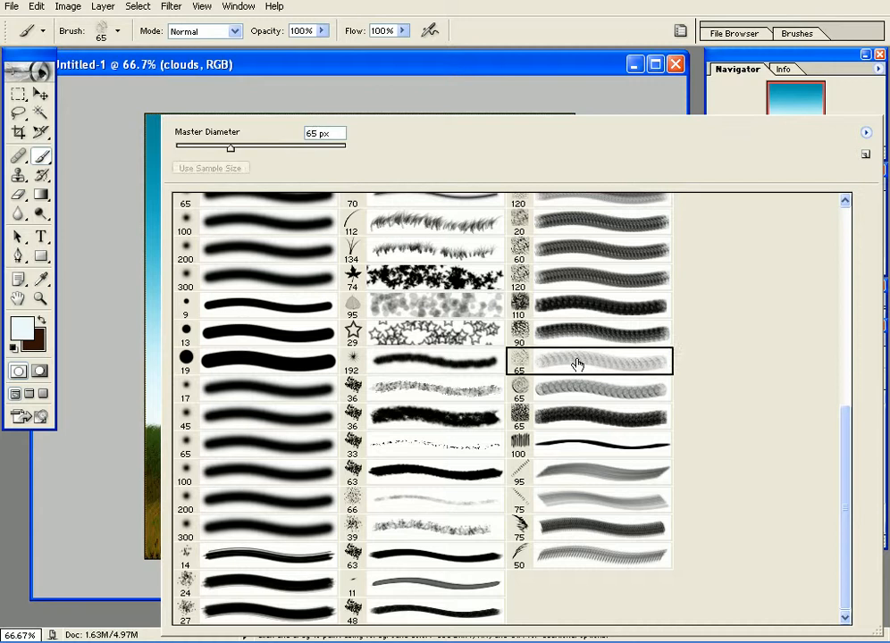
click(559, 67)
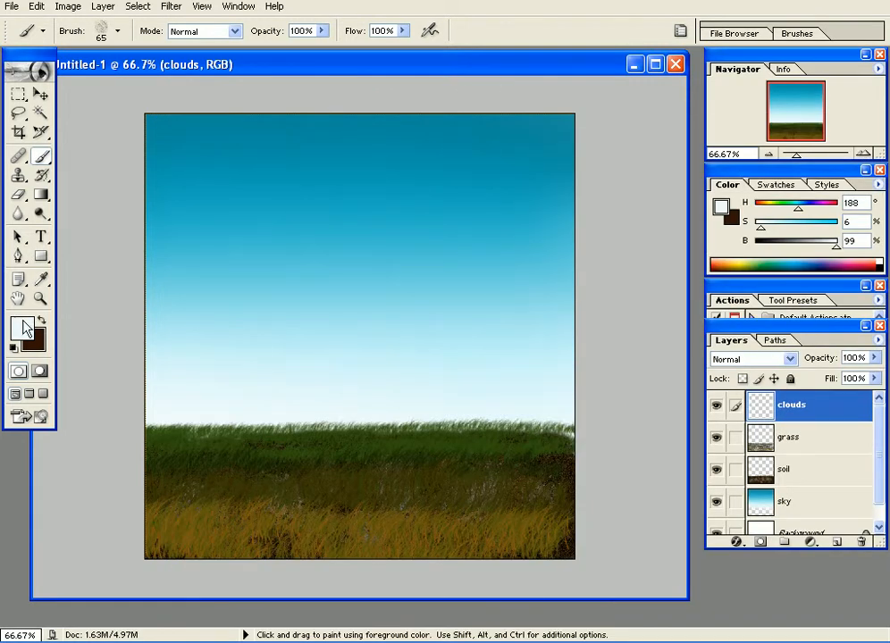
Paint a speckled white cloud in the upper sky and spread looser specks around it with an enlarged brush, raising its size to 200 px
mouse_move(358, 182)
mouse_down()
mouse_move(414, 170)
mouse_move(423, 178)
mouse_move(460, 152)
mouse_move(457, 174)
mouse_move(424, 179)
mouse_move(469, 186)
mouse_move(426, 192)
mouse_move(420, 183)
mouse_move(318, 178)
mouse_move(409, 192)
mouse_move(460, 163)
mouse_up()
key(bracketleft)
key(bracketleft)
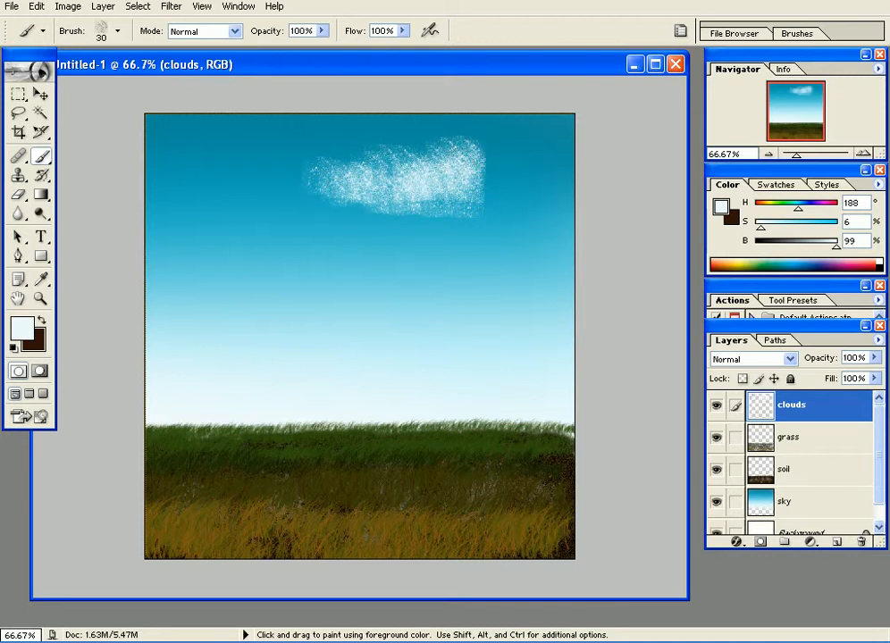
key(bracketright)
key(bracketright)
key(bracketright)
key(bracketright)
key(bracketright)
mouse_move(450, 156)
mouse_down()
mouse_move(439, 168)
mouse_move(476, 190)
mouse_move(466, 175)
mouse_move(411, 197)
mouse_move(347, 175)
mouse_move(312, 209)
mouse_move(389, 210)
mouse_move(442, 179)
mouse_move(323, 163)
mouse_move(268, 141)
mouse_up()
key(bracketright)
key(bracketright)
key(bracketright)
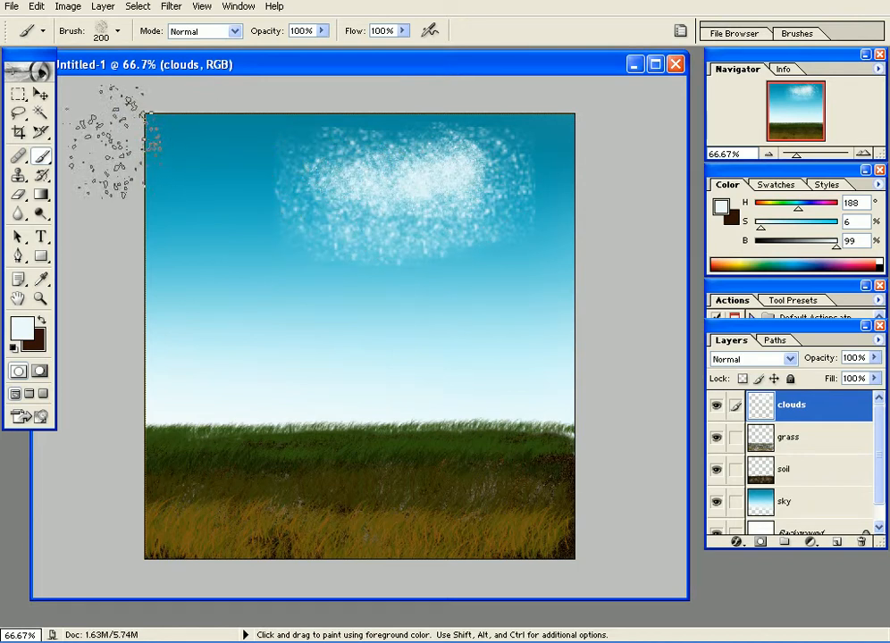
Try to trim the cloud's lower right edge with a hard round eraser enlarged to 50 px
click(20, 199)
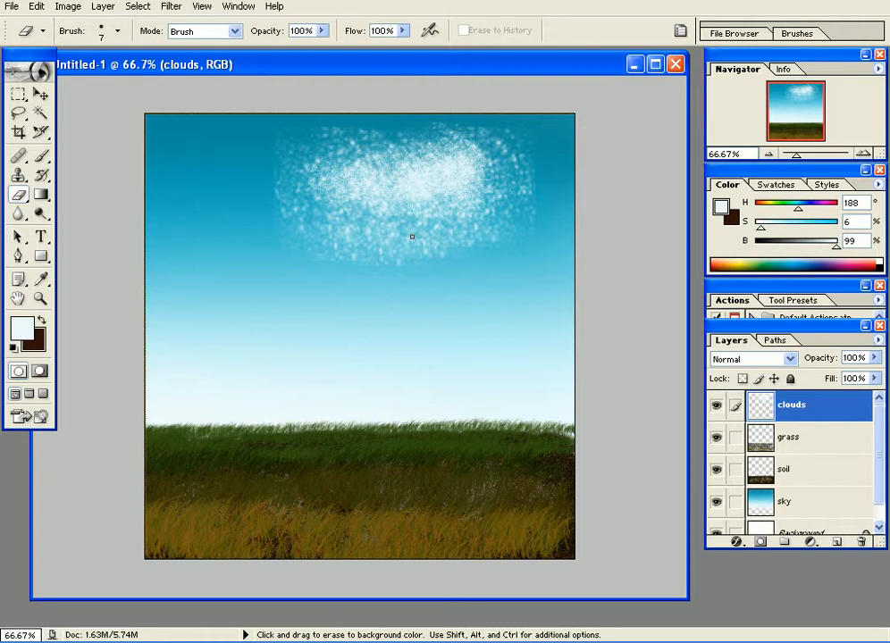
key(bracketright)
key(bracketright)
key(bracketright)
key(bracketright)
mouse_move(469, 239)
mouse_down()
mouse_move(482, 236)
mouse_move(427, 241)
mouse_move(456, 237)
mouse_up()
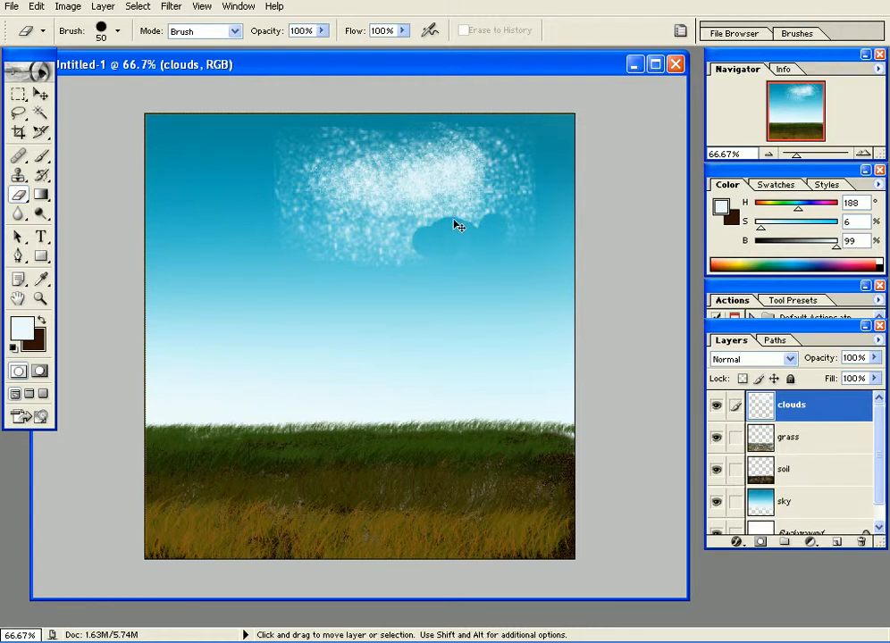
Undo the hard-edged erasing and switch the eraser to a soft round brush reduced to 80 px
right_click(457, 225)
click(259, 223)
click(501, 95)
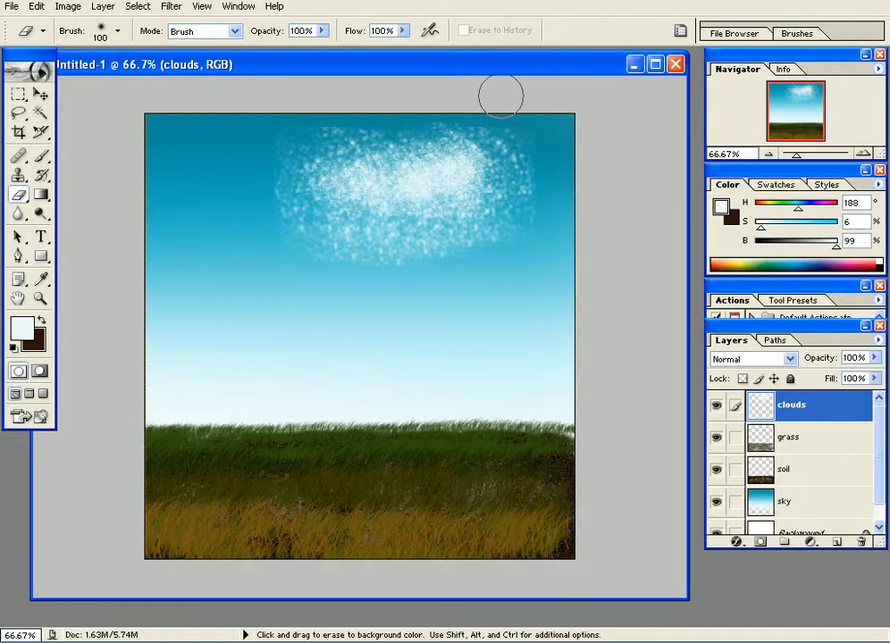
key(bracketleft)
key(bracketleft)
Erase the loose specks around the cloud to shape it into a smaller, soft-edged cloud with two puffs
mouse_move(484, 230)
mouse_down()
mouse_move(465, 230)
mouse_move(503, 220)
mouse_move(520, 176)
mouse_move(487, 150)
mouse_move(462, 146)
mouse_move(398, 160)
mouse_move(268, 118)
mouse_move(252, 143)
mouse_move(265, 183)
mouse_up()
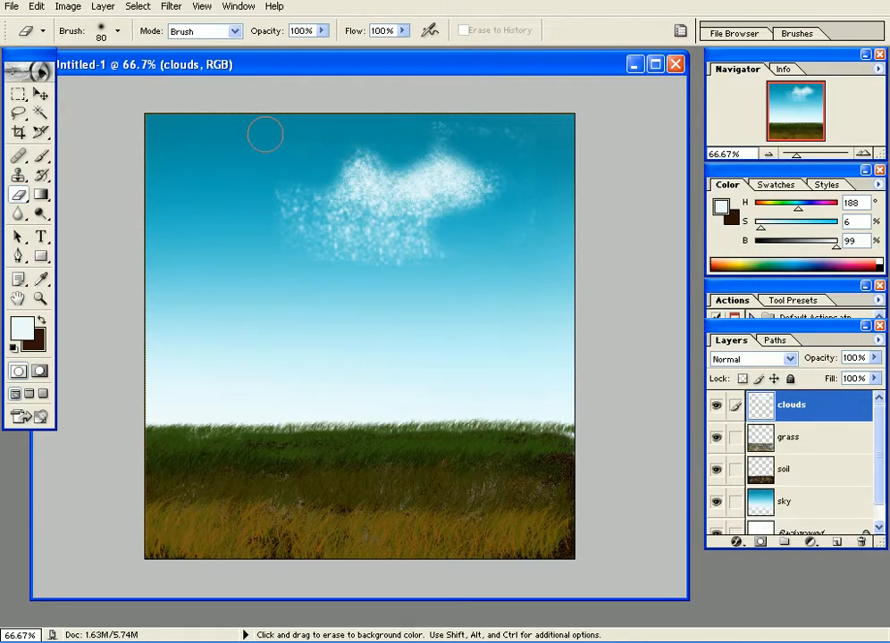
mouse_move(257, 178)
mouse_down()
mouse_move(285, 218)
mouse_move(316, 231)
mouse_move(387, 255)
mouse_move(419, 239)
mouse_move(462, 235)
mouse_up()
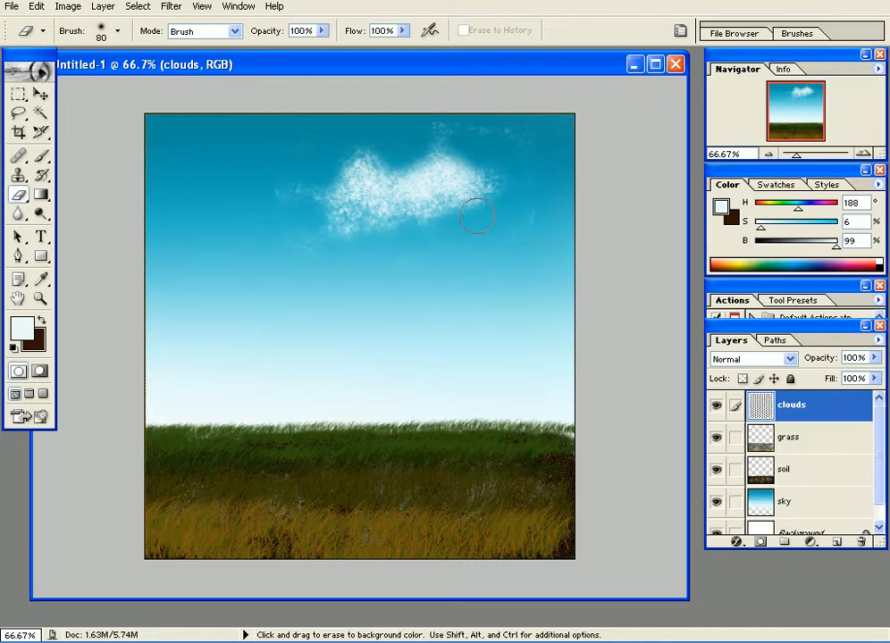
drag(500, 130, 424, 125)
mouse_move(553, 218)
mouse_down()
mouse_move(302, 272)
mouse_move(248, 209)
mouse_up()
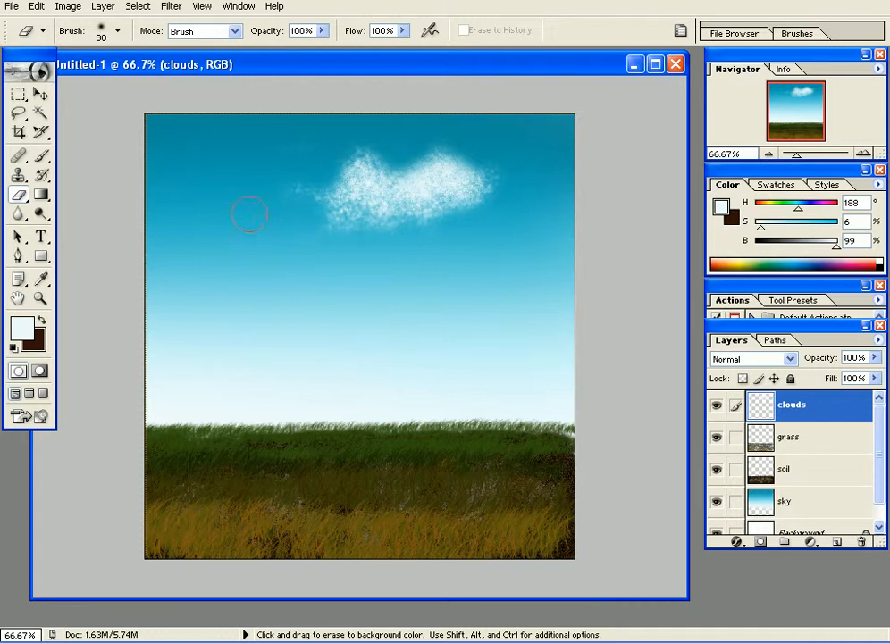
Reduce the soft eraser to 40 px and erase a rounded dip between the cloud's two puffs
key(bracketleft)
key(bracketleft)
key(bracketleft)
key(bracketleft)
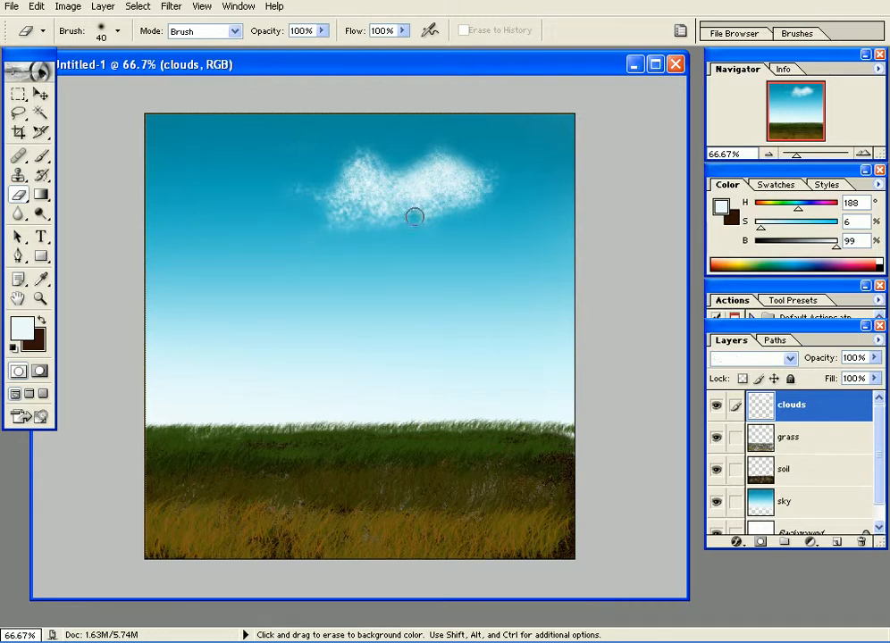
drag(406, 170, 386, 177)
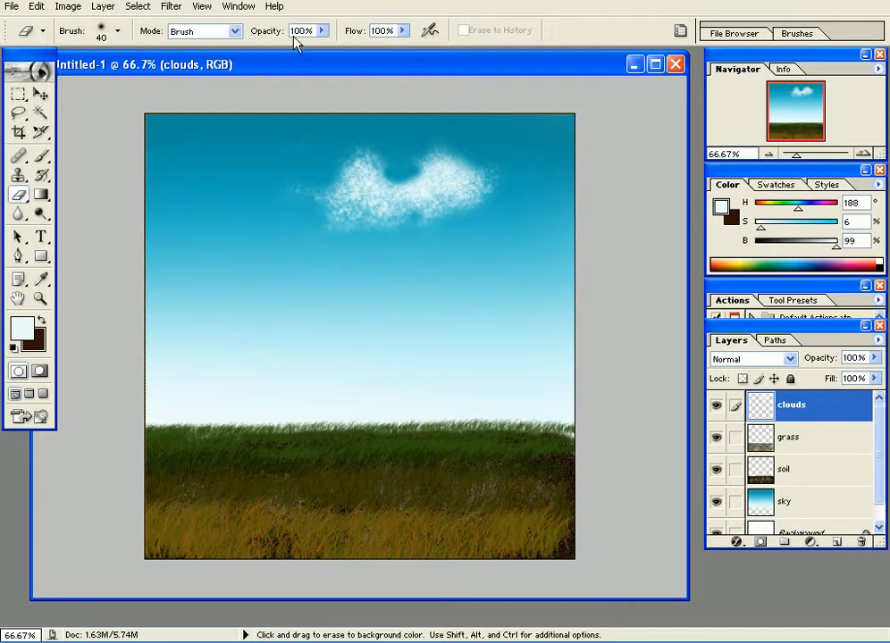
Set the eraser opacity to 50% and soften the inner edges and tops of both cloud puffs
text(50)
mouse_move(415, 166)
mouse_down()
mouse_move(383, 180)
mouse_move(372, 168)
mouse_up()
mouse_move(433, 152)
mouse_down()
mouse_move(471, 169)
mouse_move(449, 169)
mouse_move(471, 170)
mouse_move(454, 189)
mouse_move(350, 154)
mouse_up()
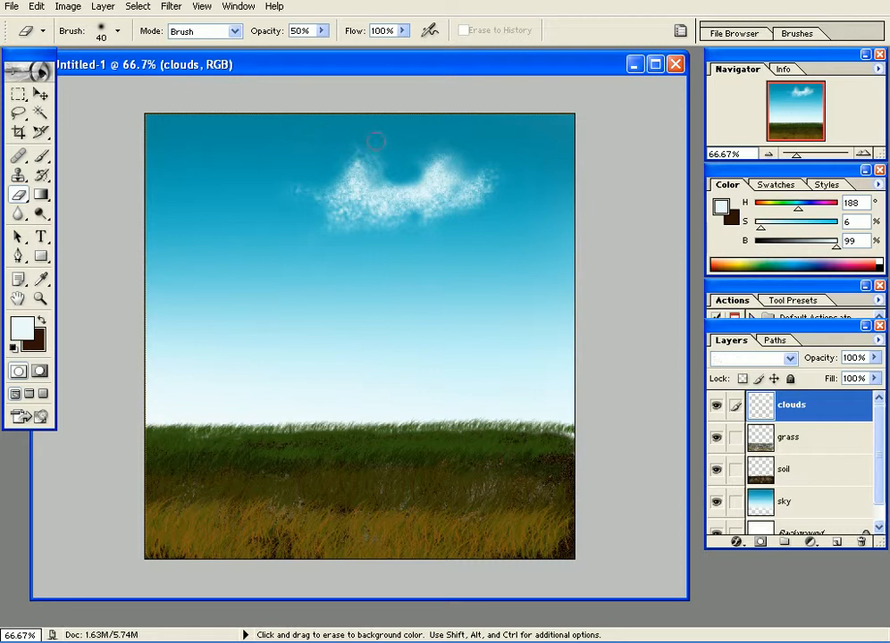
Reduce the eraser to 30 px and thin out the cloud's lower left edge, left wisp and right puff
key(bracketleft)
key(ctrl+plus)
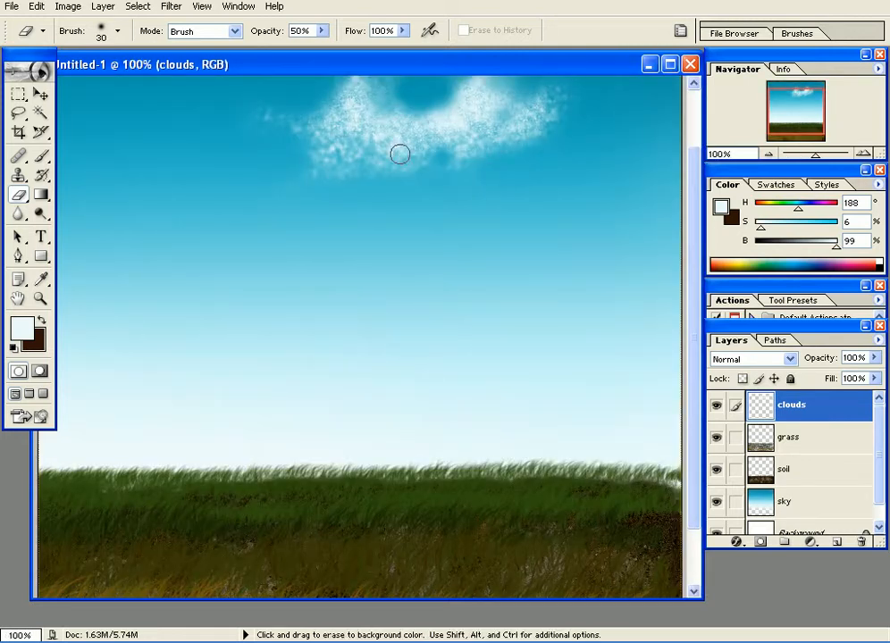
drag(392, 151, 352, 219)
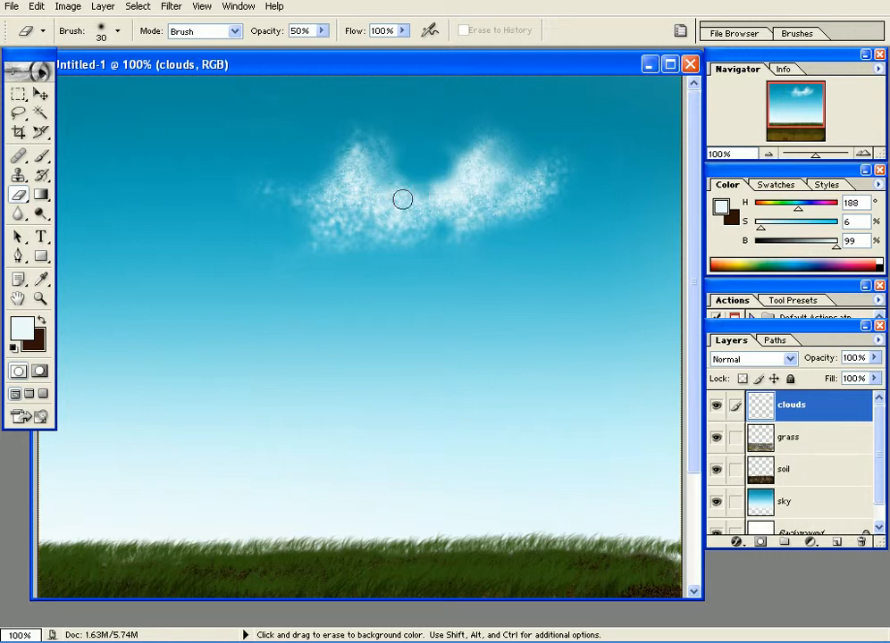
mouse_move(398, 251)
mouse_down()
mouse_move(307, 235)
mouse_move(358, 244)
mouse_move(267, 214)
mouse_move(265, 185)
mouse_up()
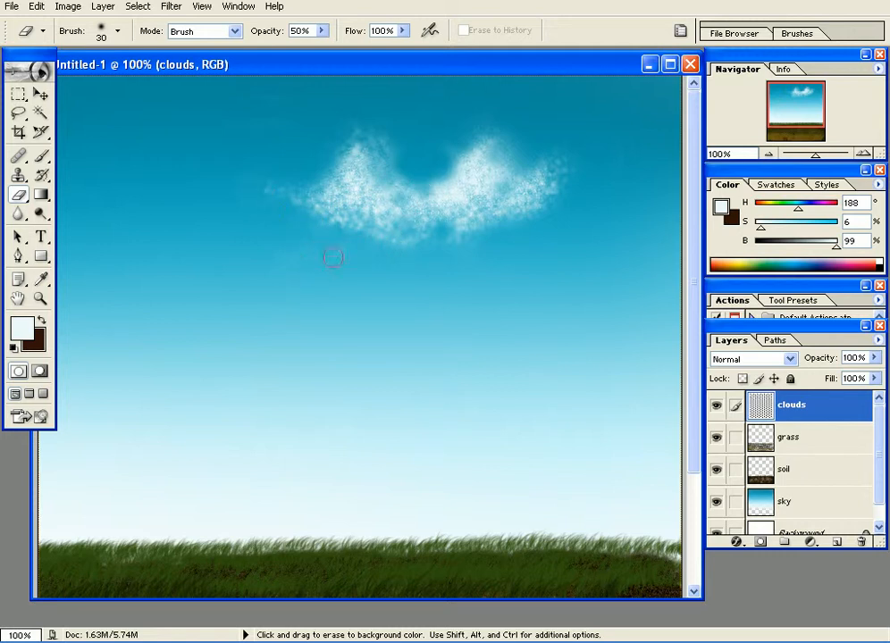
mouse_move(490, 190)
mouse_down()
mouse_move(447, 181)
mouse_move(469, 151)
mouse_move(464, 158)
mouse_up()
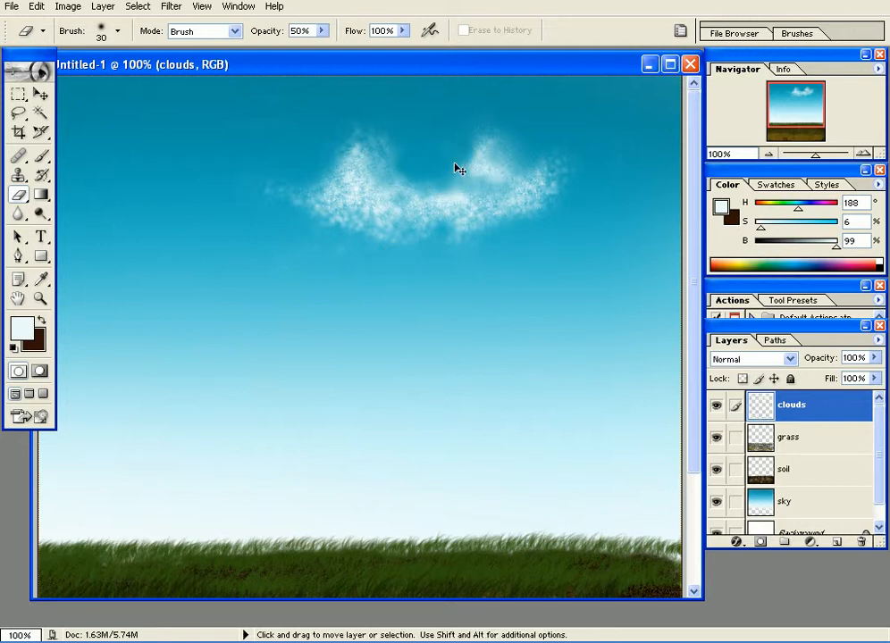
Move the cloud toward the right side of the sky and place a duplicate of it on the left
key(ctrl+minus)
key(v)
mouse_move(403, 198)
mouse_down()
mouse_move(461, 196)
mouse_move(451, 209)
mouse_up()
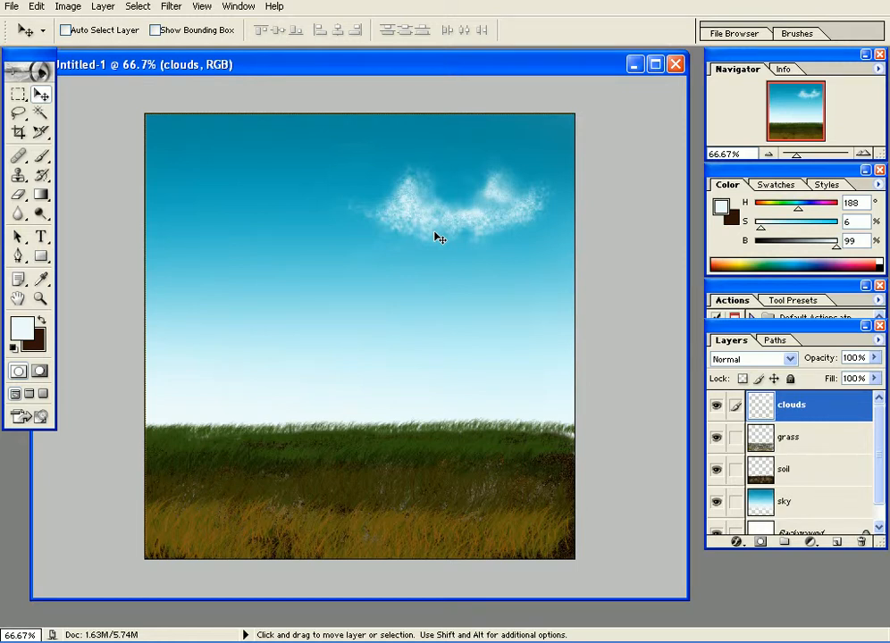
drag(451, 231, 294, 219)
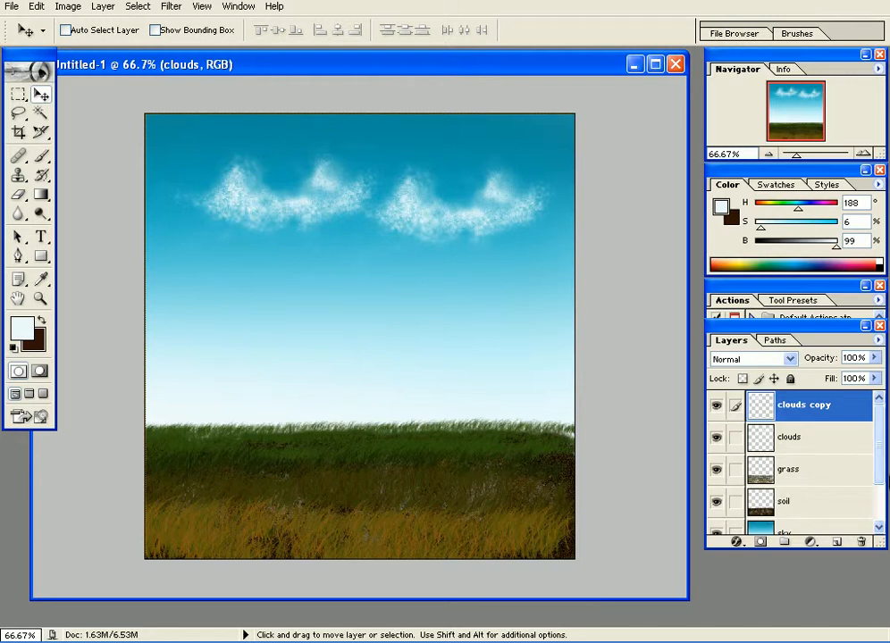
Rename the duplicated cloud layer to clouds 1 and lower that cloud until it lines up with the original
double_click(801, 404)
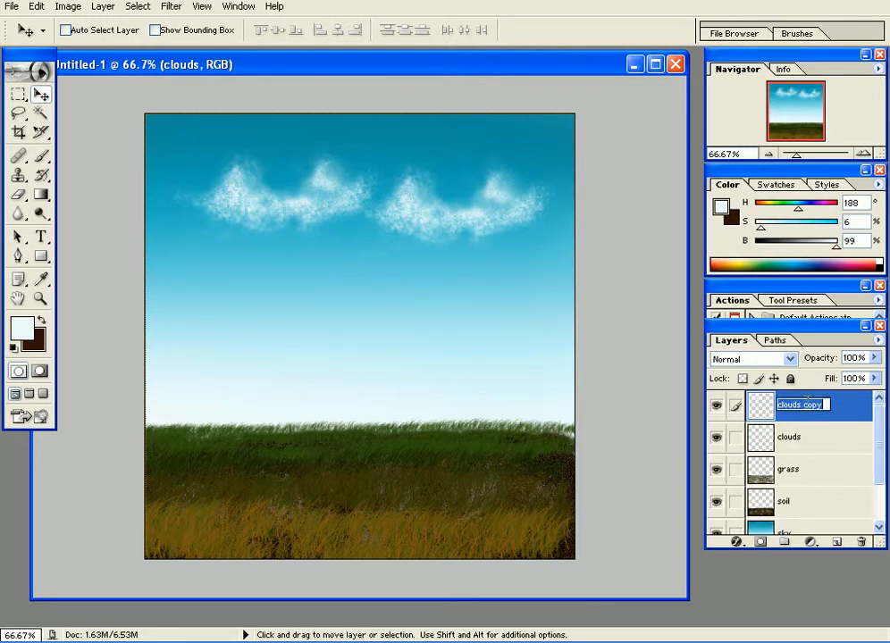
text(clouds 1)
key(Return)
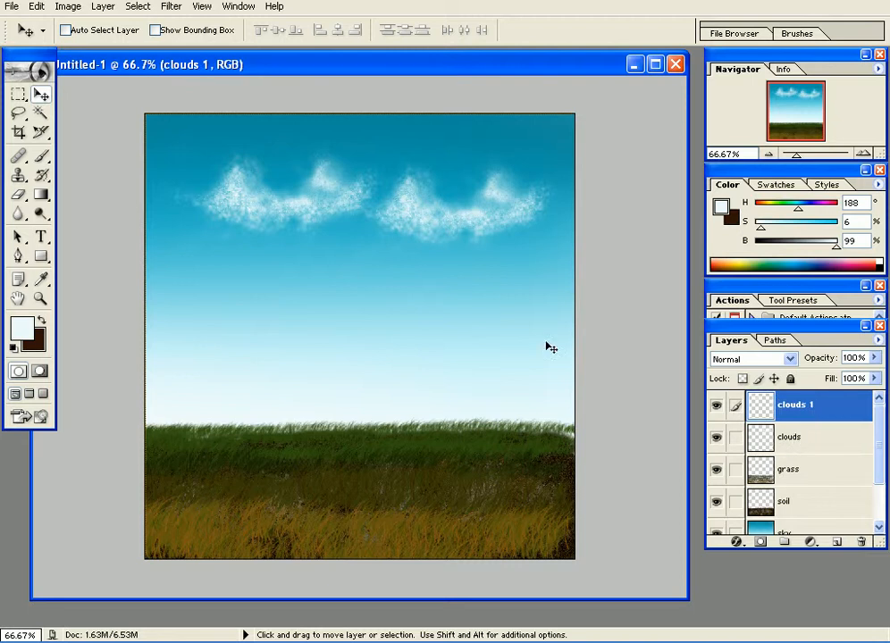
mouse_move(312, 205)
mouse_down()
mouse_move(314, 215)
mouse_move(322, 202)
mouse_move(316, 221)
mouse_up()
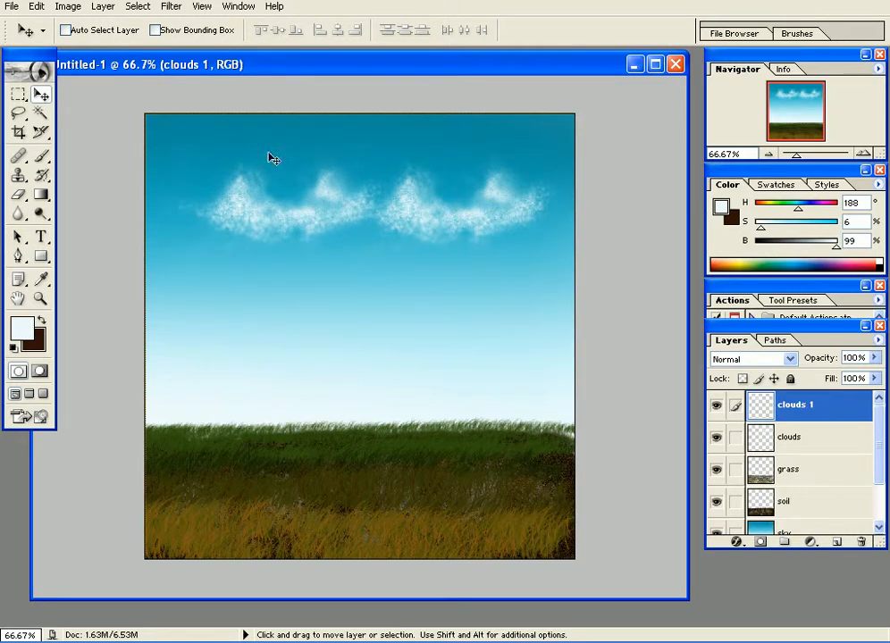
Distort the clouds 1 layer by pulling its right-hand corners outward so the duplicate stretches into the original cloud
click(37, 6)
mouse_move(85, 289)
click(219, 337)
drag(422, 287, 469, 349)
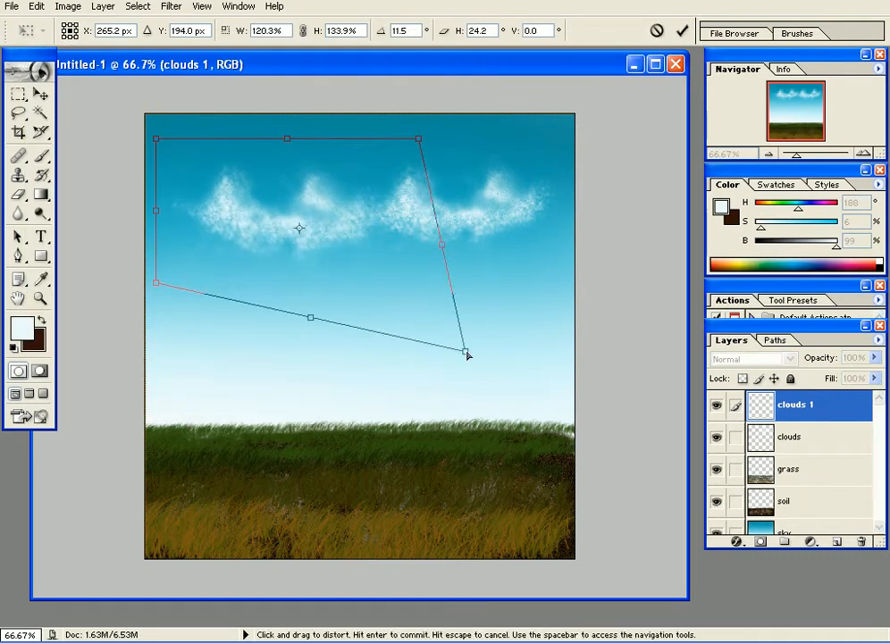
drag(420, 138, 480, 139)
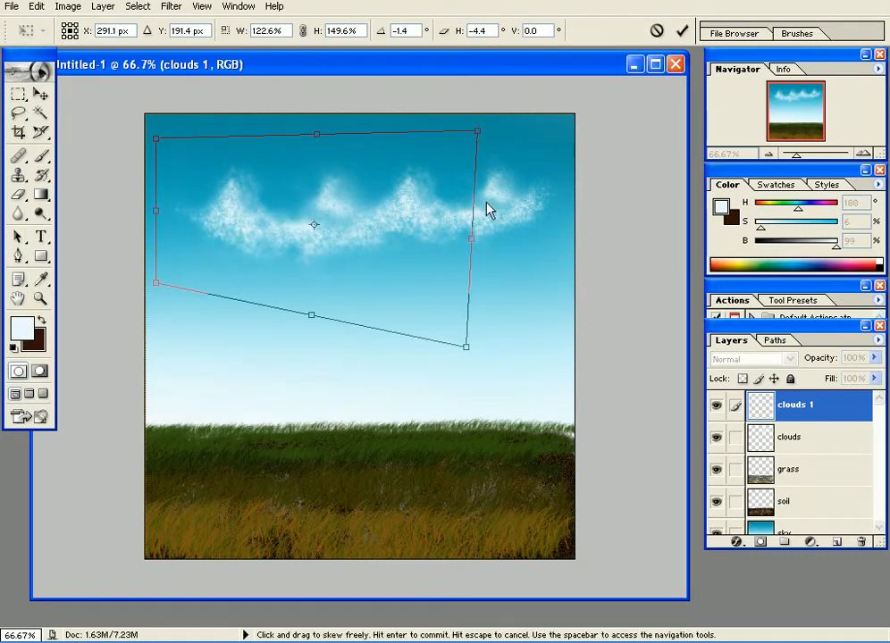
drag(469, 353, 528, 394)
key(Return)
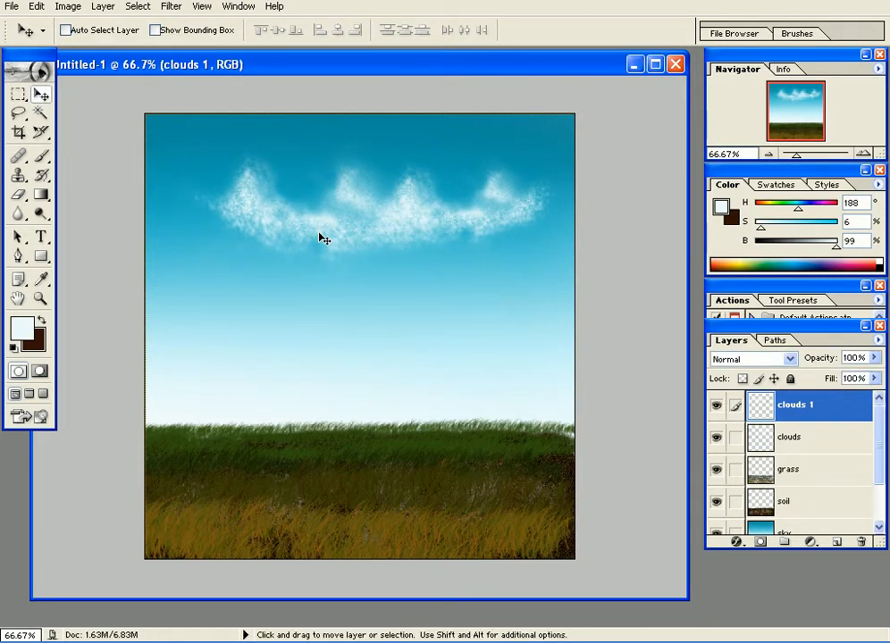
Free-transform the clouds 1 layer again so it overlaps the original and forms one irregular, wide cloud
key(ctrl+t)
drag(576, 300, 413, 236)
key(Return)
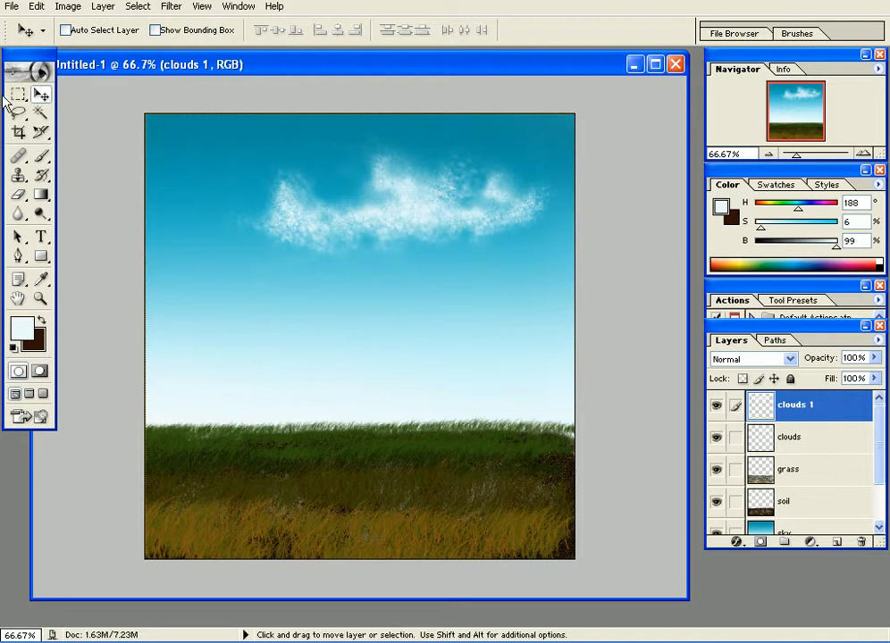
Partially erase the right puff on the clouds layer and the left puff on the clouds 1 layer
click(18, 194)
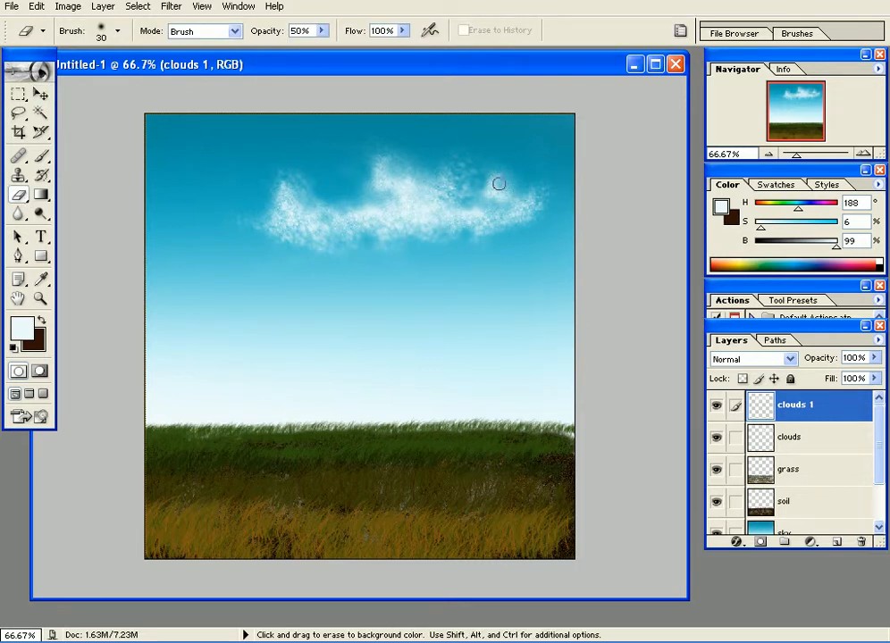
click(775, 437)
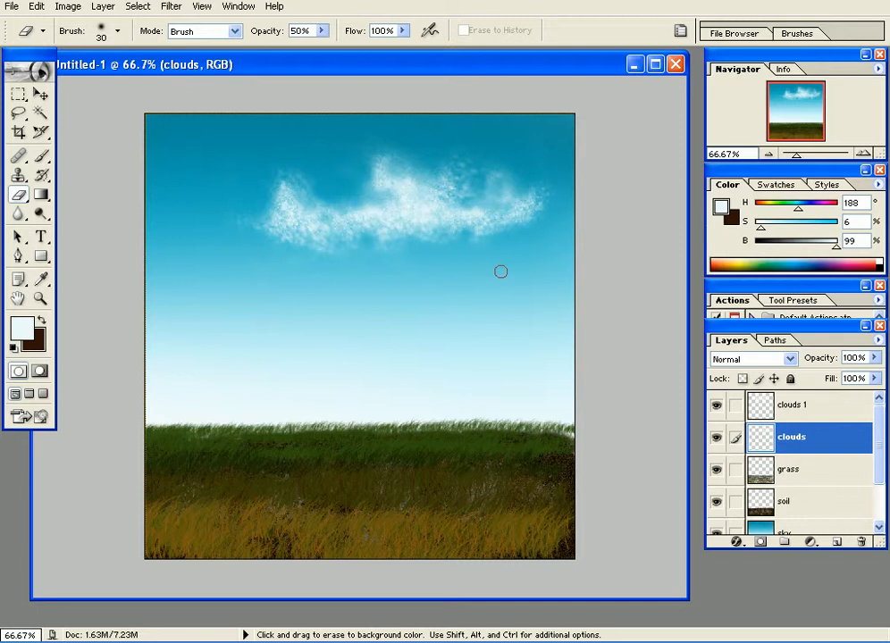
click(823, 416)
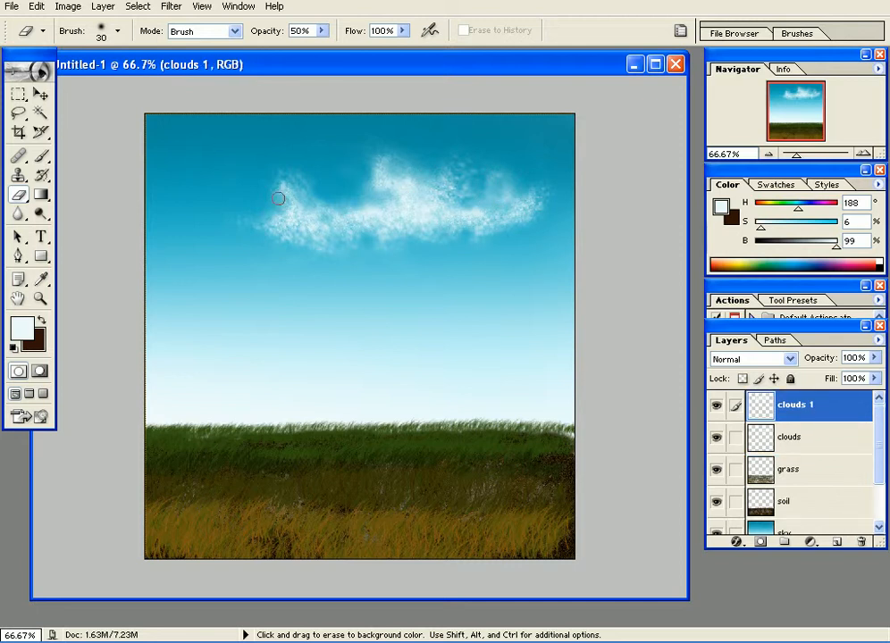
mouse_move(267, 218)
mouse_down()
mouse_move(289, 200)
mouse_move(313, 203)
mouse_move(288, 189)
mouse_move(298, 176)
mouse_up()
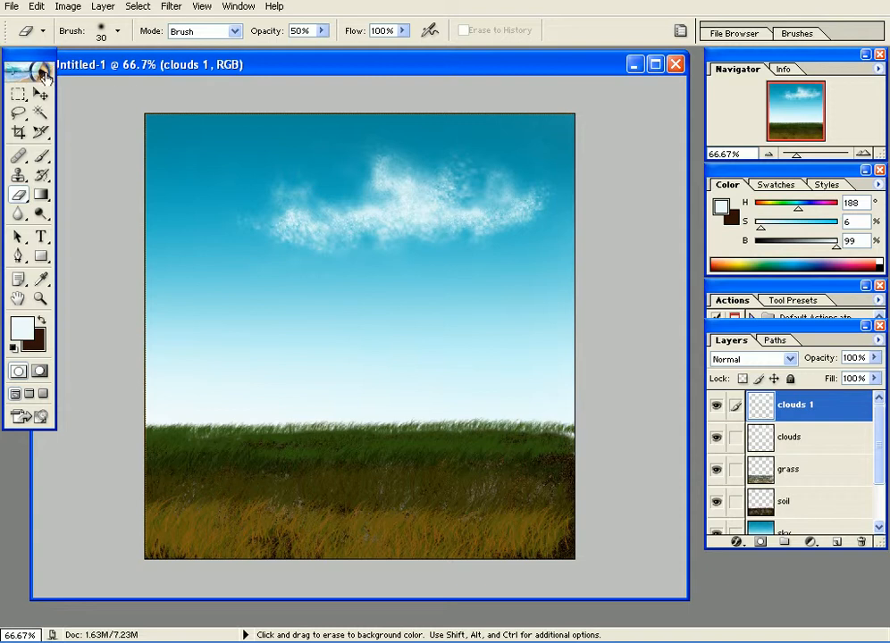
Merge the clouds 1 layer down into the clouds layer and shift the combined cloud left and slightly down
key(v)
drag(345, 222, 347, 226)
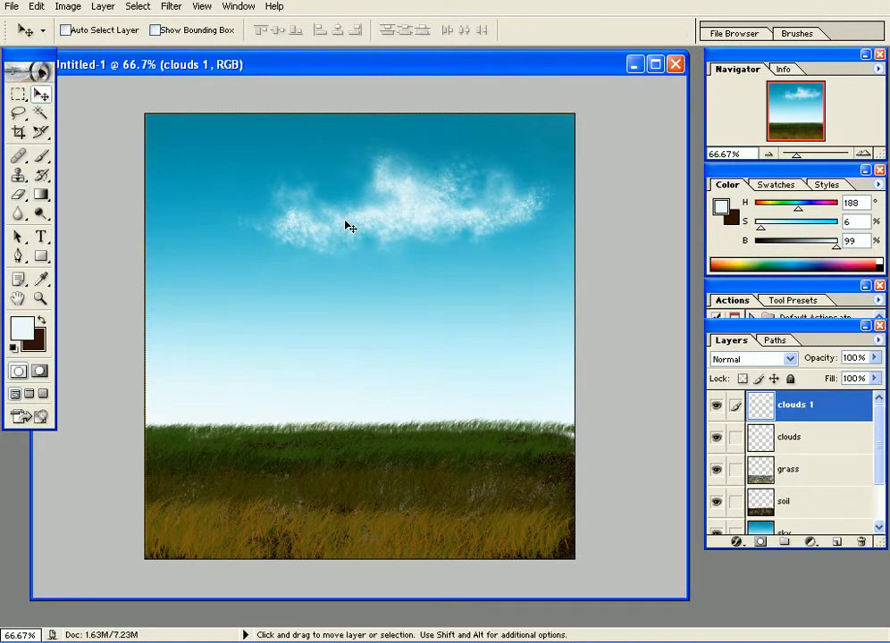
click(790, 438)
click(796, 414)
click(103, 7)
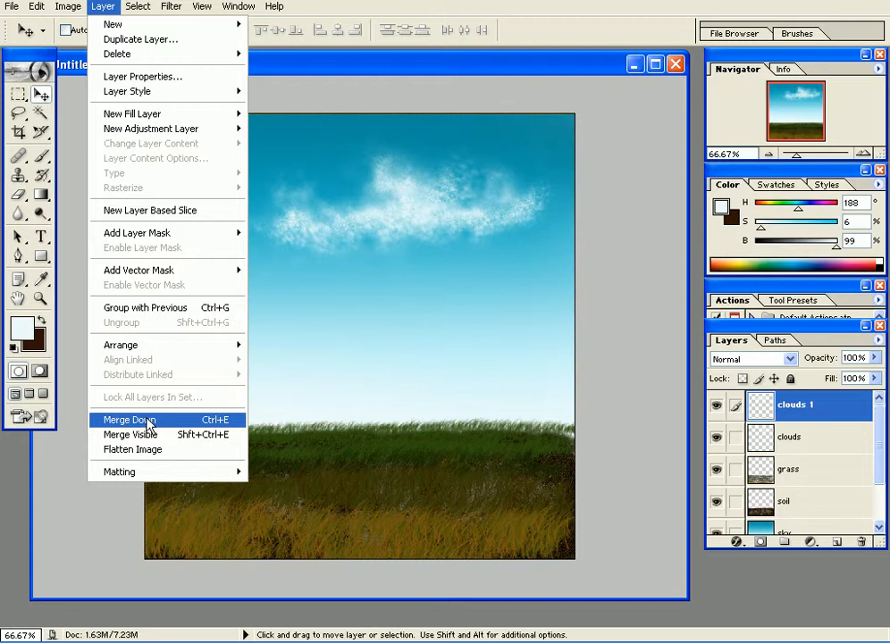
click(145, 425)
drag(387, 225, 370, 232)
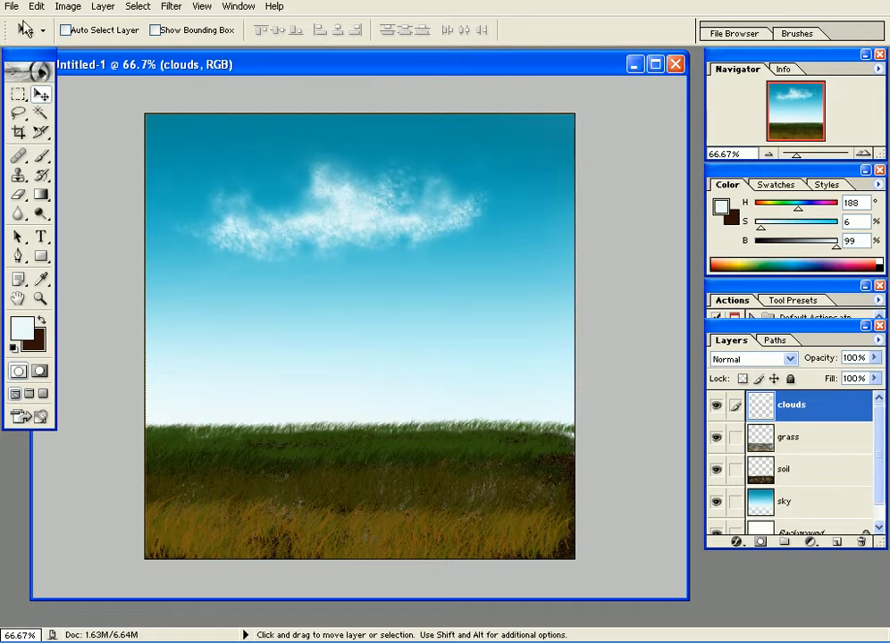
Save the painting as Nature_image in Photoshop format with layers in the Photoshop7ME MySamples folder on drive C
click(12, 6)
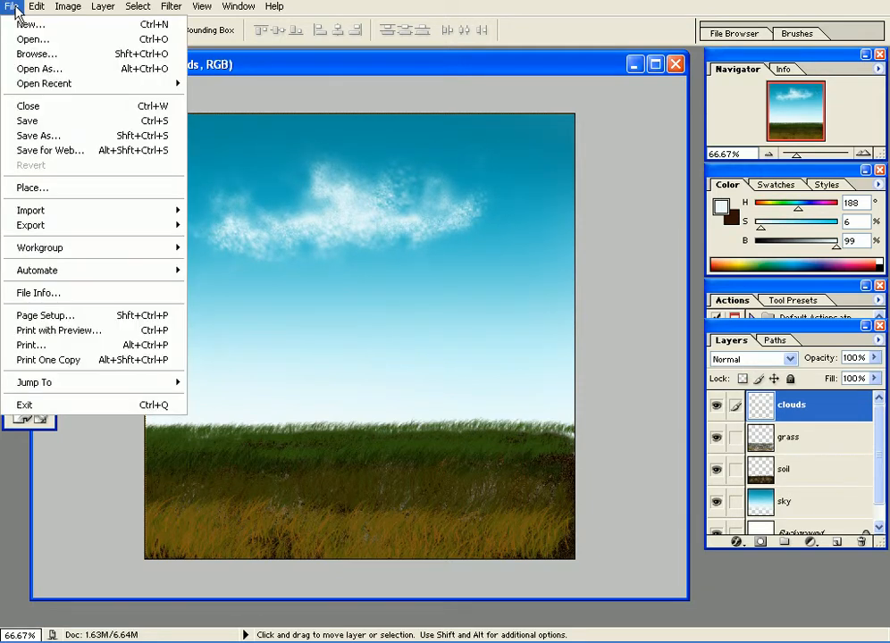
click(72, 136)
click(357, 70)
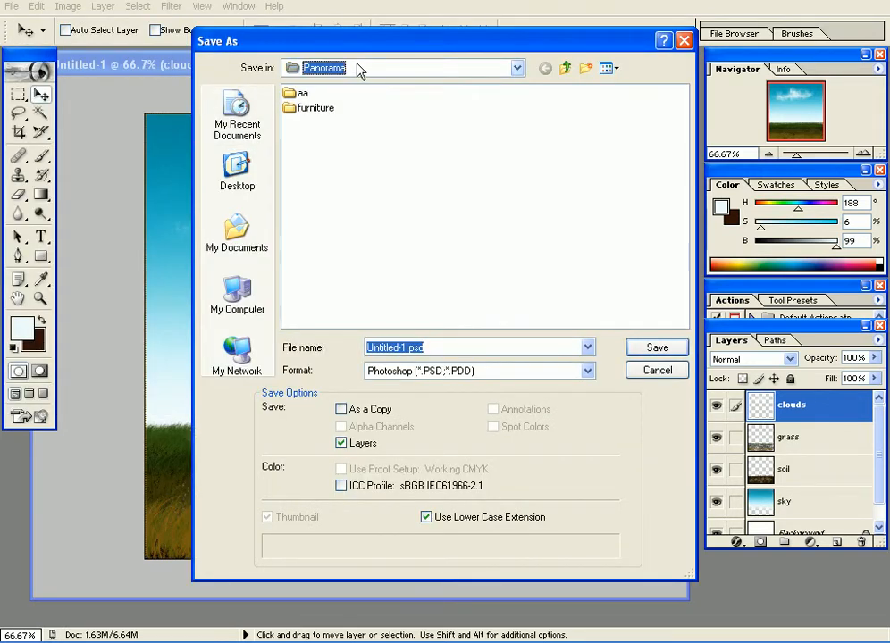
click(375, 144)
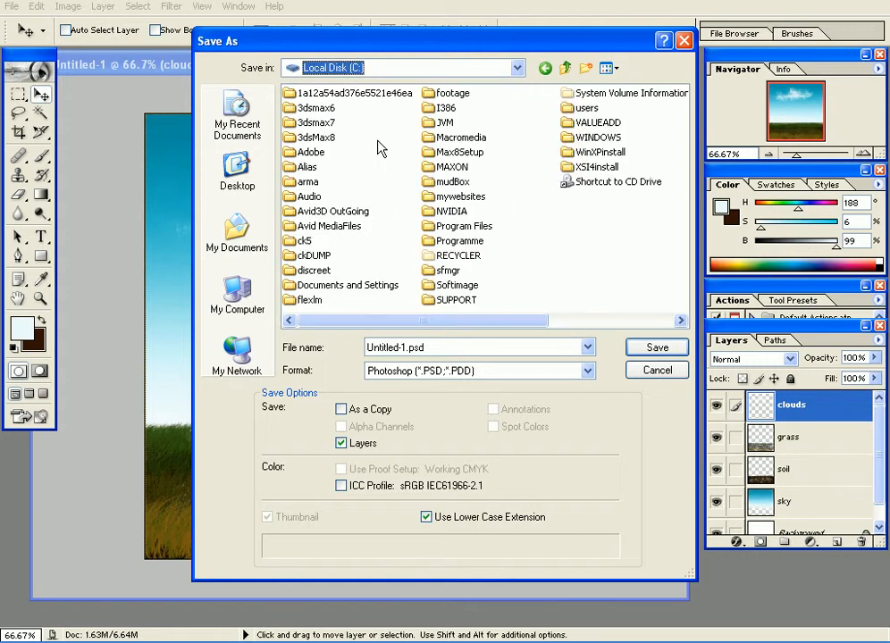
double_click(306, 241)
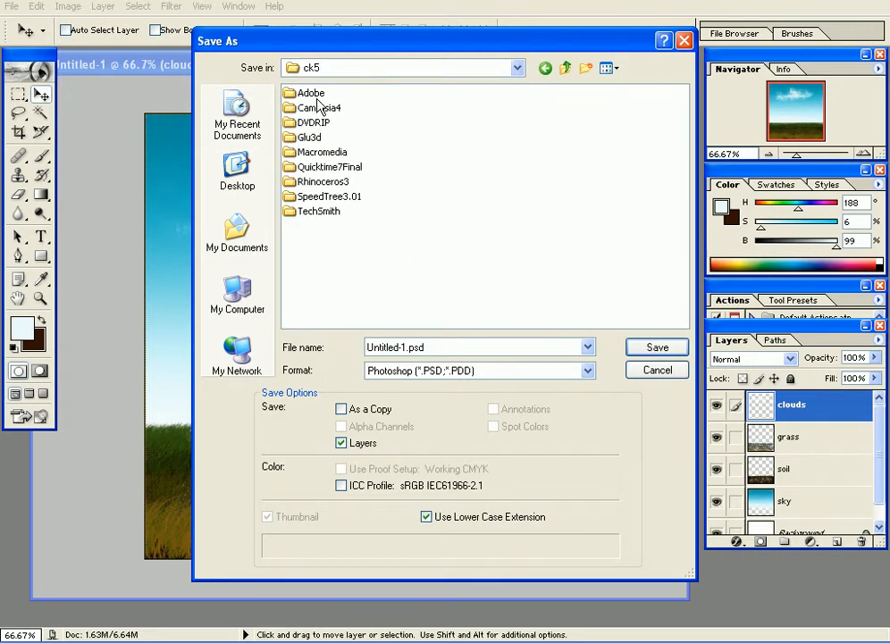
double_click(304, 93)
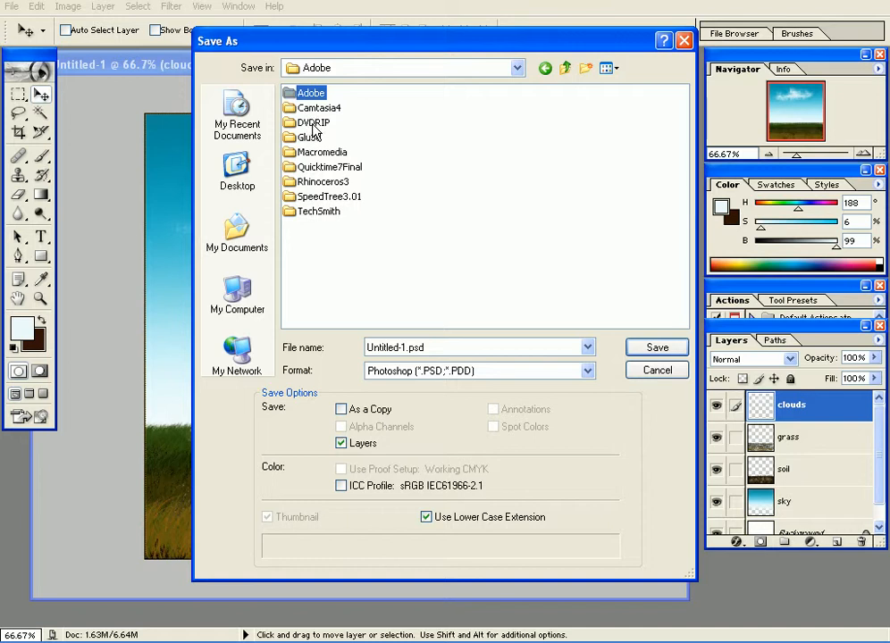
click(315, 110)
double_click(317, 115)
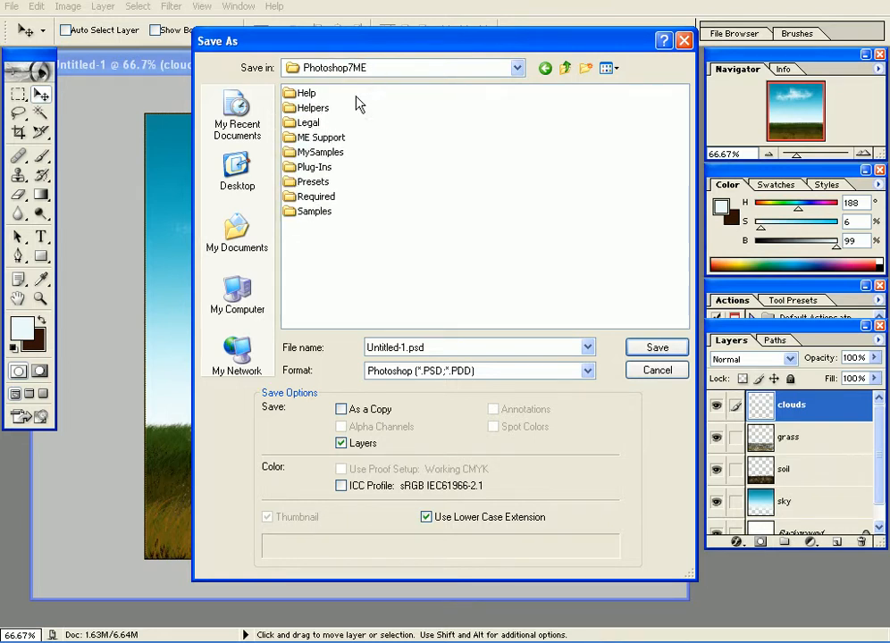
double_click(320, 154)
double_click(451, 348)
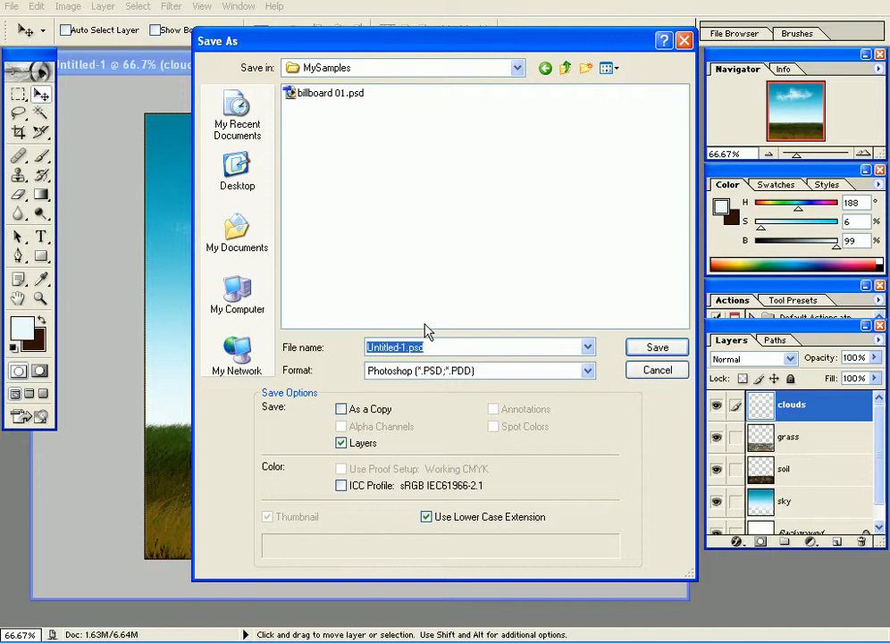
text(Nature_image)
click(657, 347)
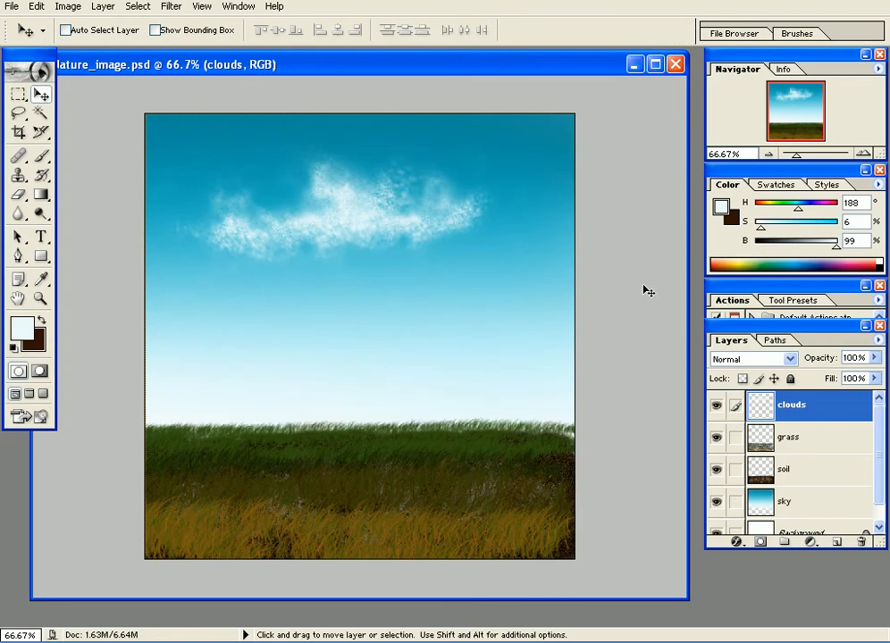
Close the painting and the Building2.jpg image, and reopen Nature_image.psd from the MySamples folder in an enlarged window
click(674, 64)
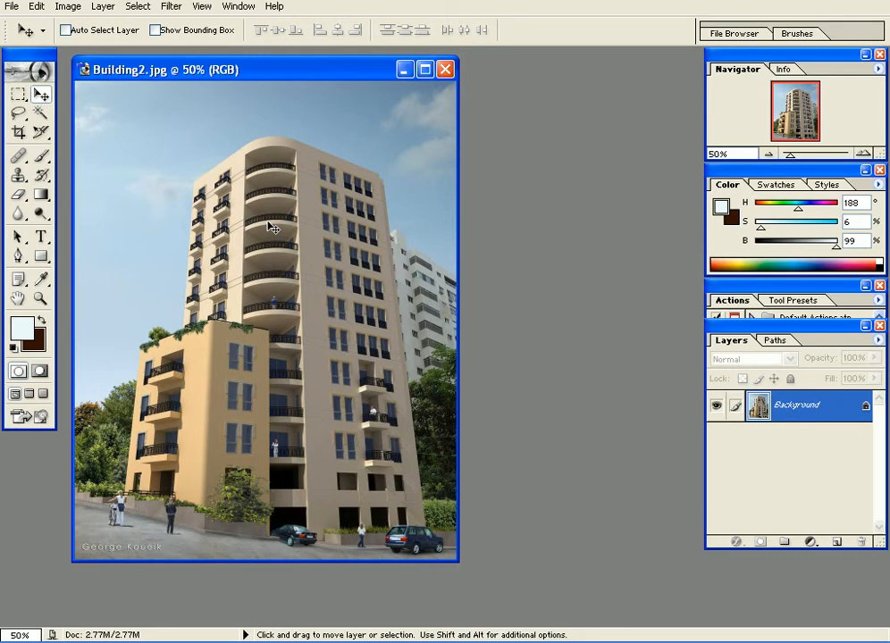
click(445, 70)
double_click(347, 183)
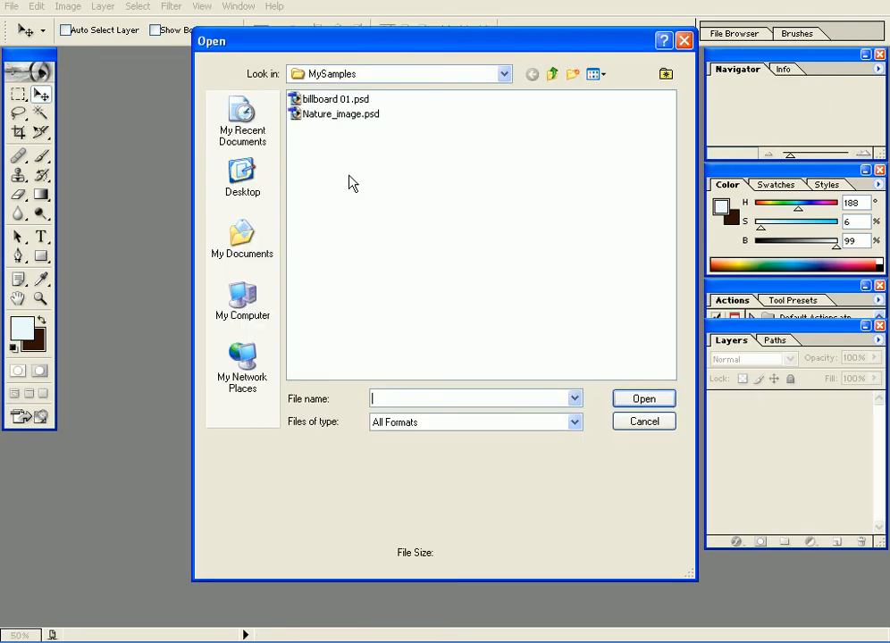
click(315, 116)
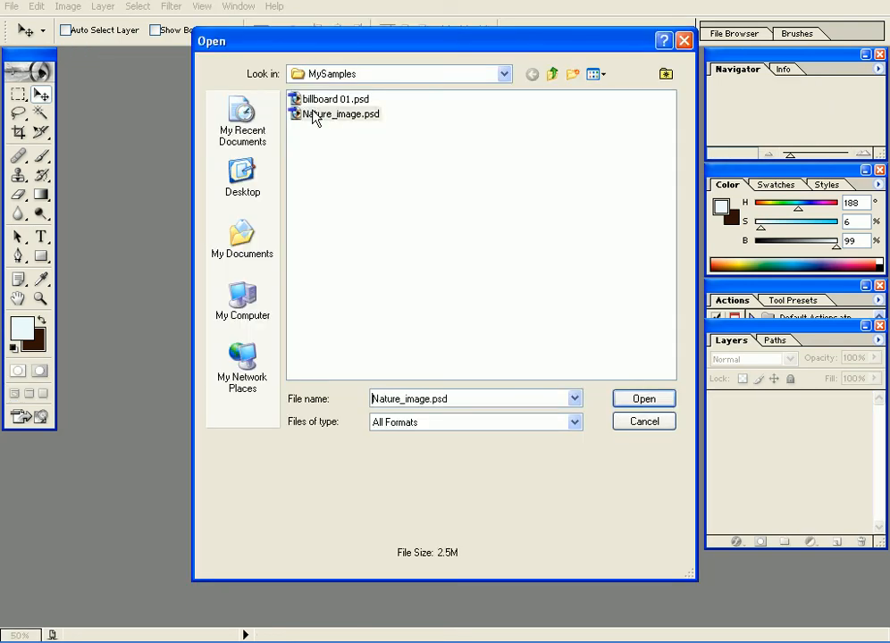
double_click(348, 122)
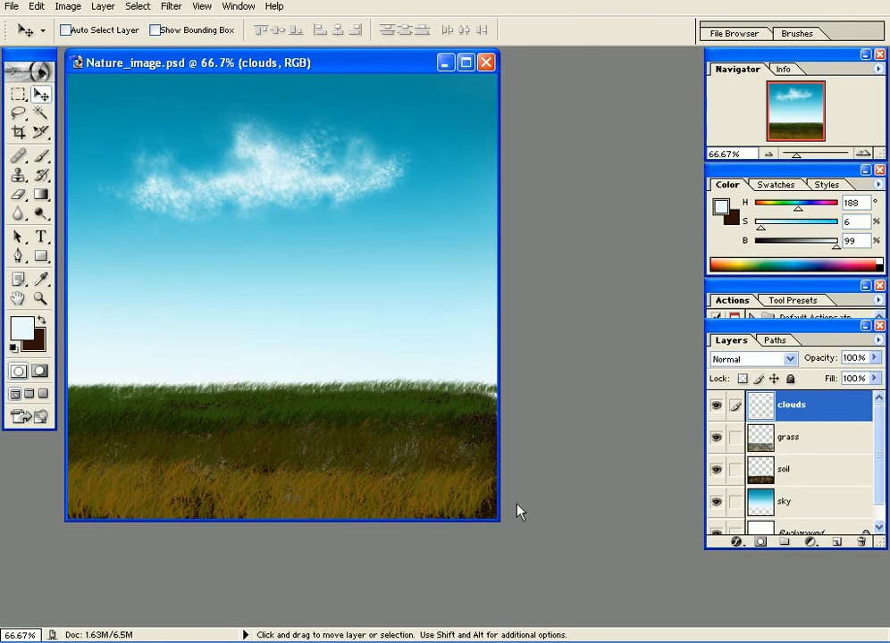
drag(497, 522, 598, 563)
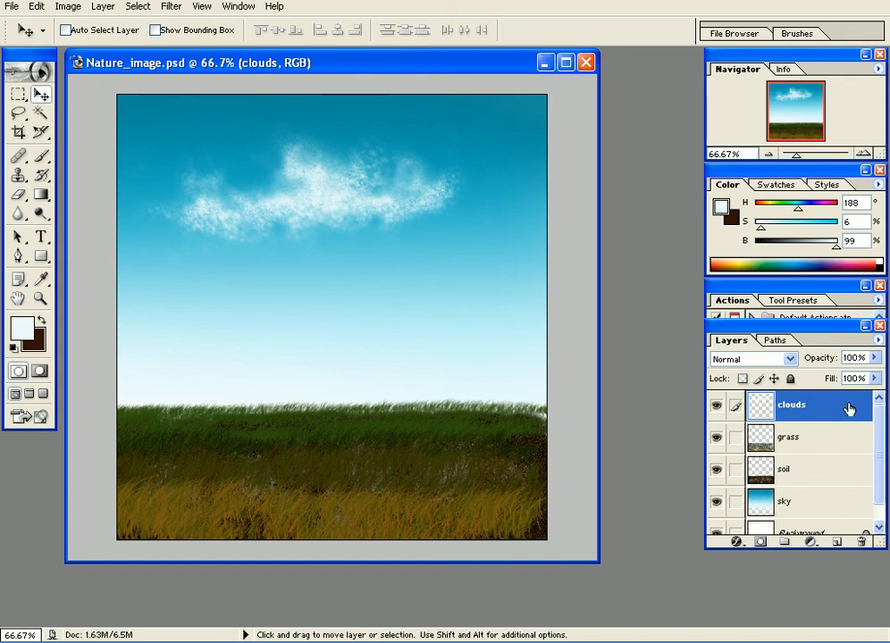
Select the grass, soil and sky layers in turn to check that the reopened file keeps its separate layers
drag(884, 422, 799, 442)
click(799, 447)
click(802, 475)
click(800, 497)
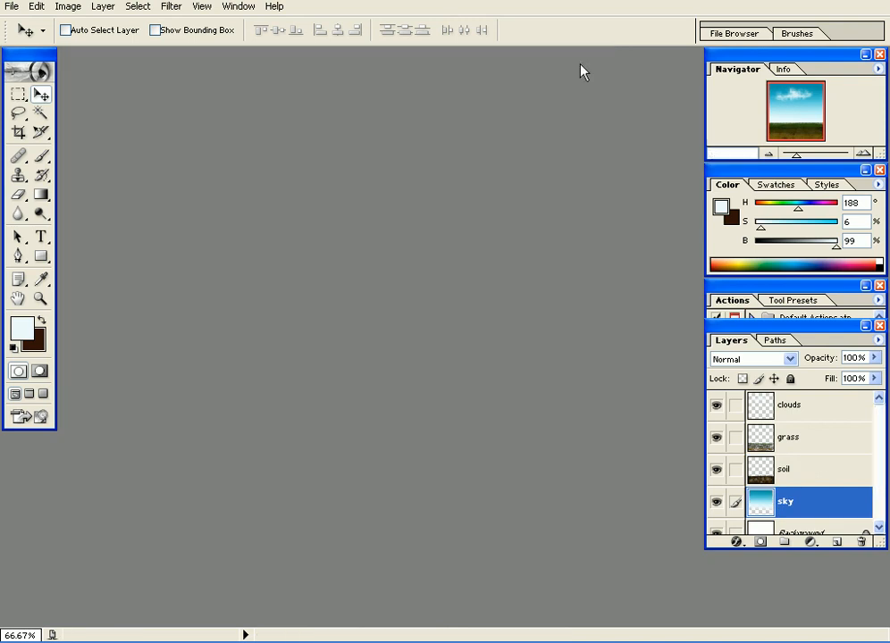